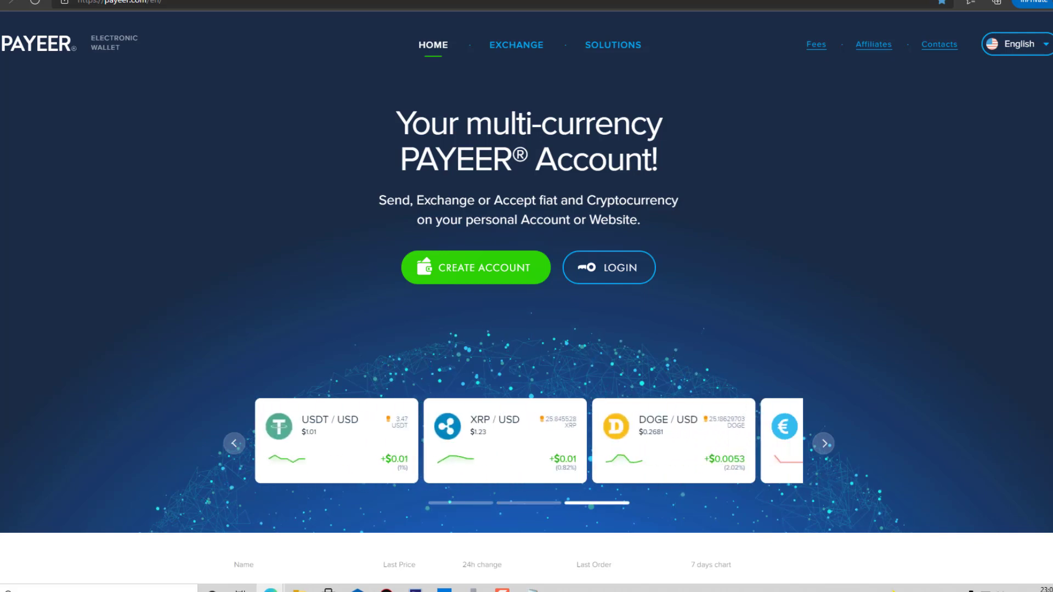
Scroll through the Payeer home page, then return to the top.
{"action": "scroll", "coordinate": [526, 296], "scroll_direction": "down", "scroll_amount": 2}
{"action": "scroll", "coordinate": [526, 296], "scroll_direction": "up", "scroll_amount": 2}
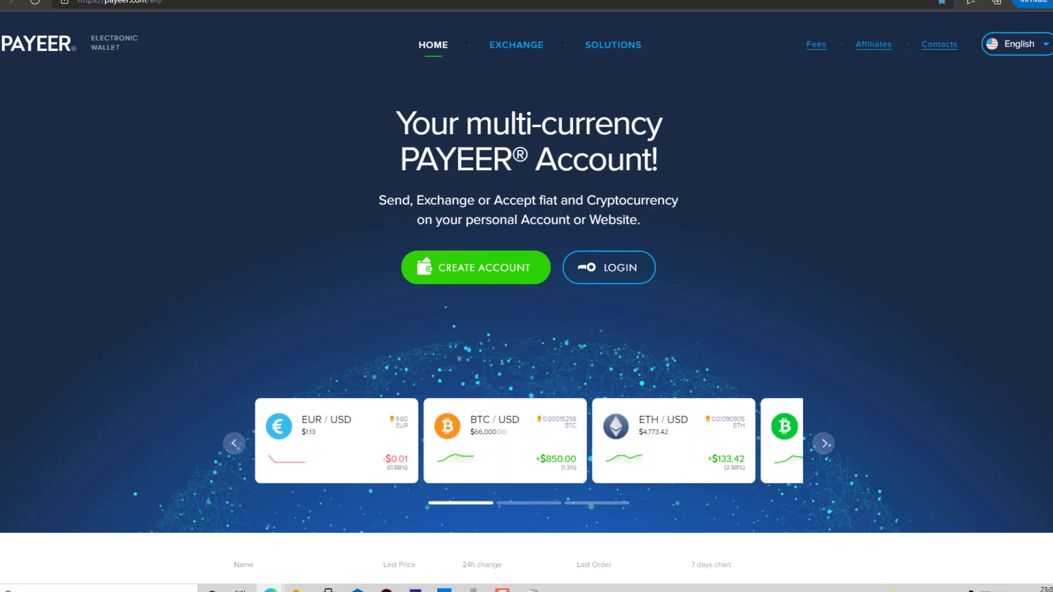
{"action": "scroll", "coordinate": [527, 296], "scroll_direction": "down", "scroll_amount": 5}
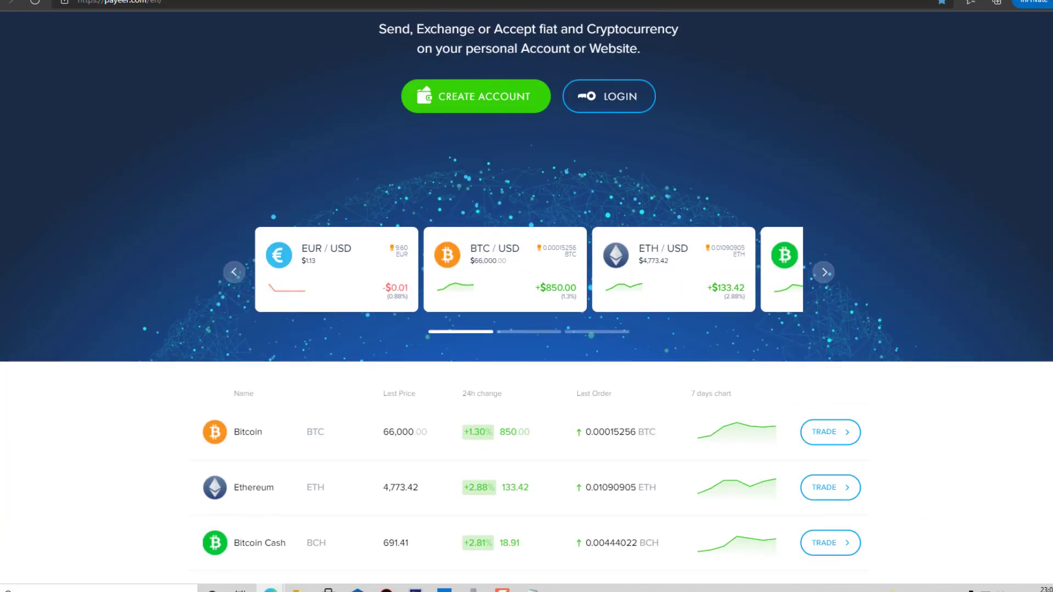
{"action": "scroll", "coordinate": [670, 277], "scroll_direction": "down", "scroll_amount": 1}
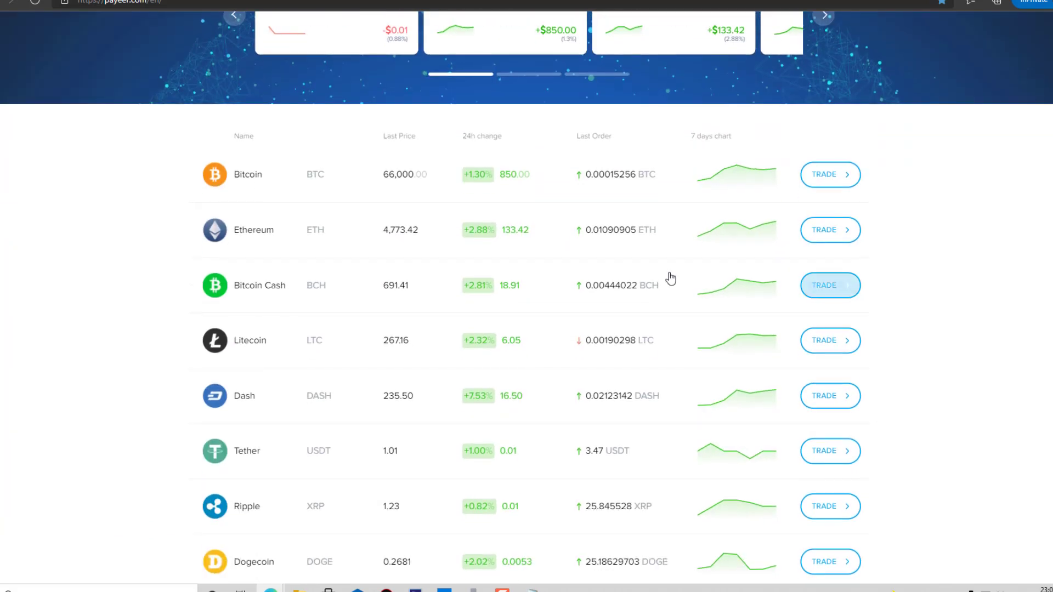
{"action": "scroll", "coordinate": [527, 296], "scroll_direction": "down", "scroll_amount": 5}
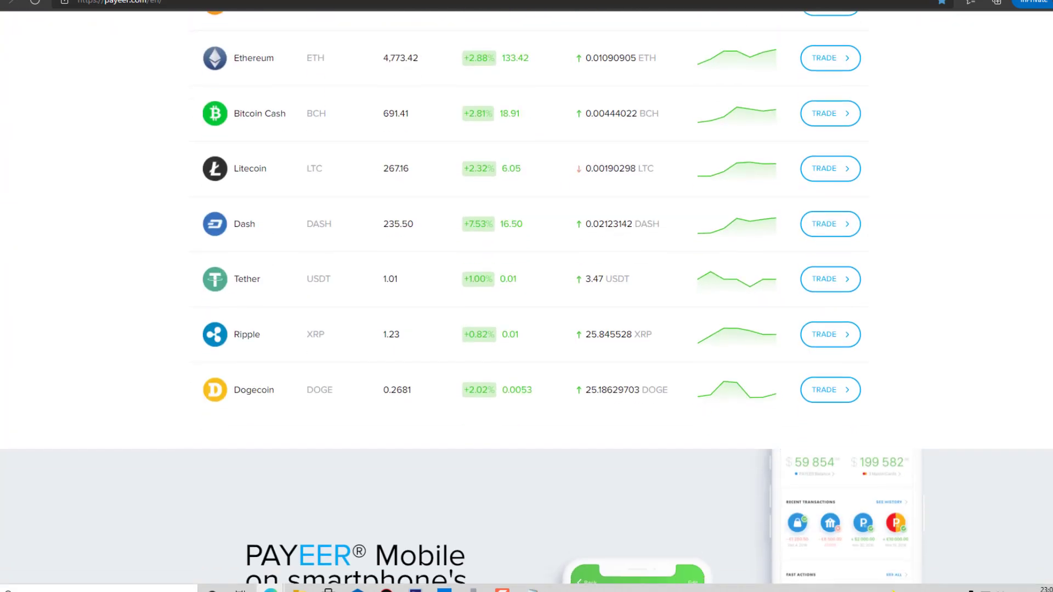
{"action": "scroll", "coordinate": [527, 296], "scroll_direction": "down", "scroll_amount": 1}
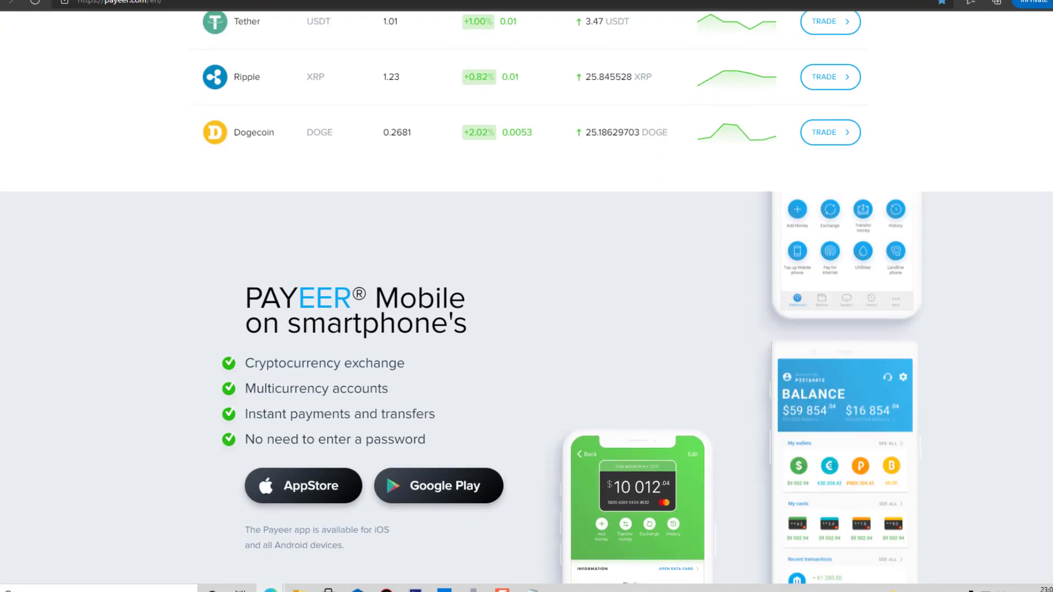
{"action": "scroll", "coordinate": [386, 127], "scroll_direction": "down", "scroll_amount": 4}
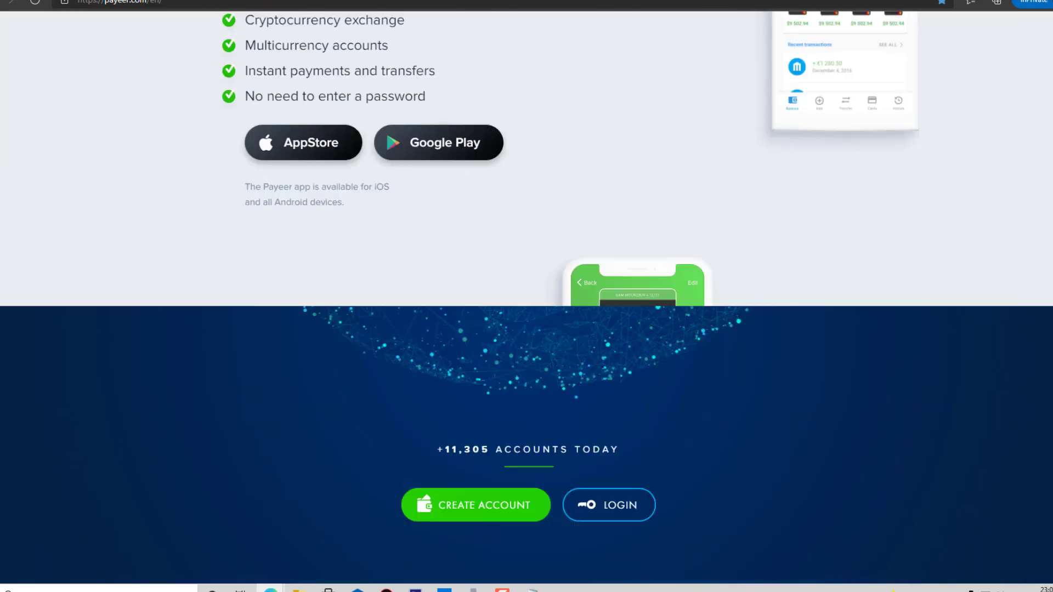
{"action": "scroll", "coordinate": [386, 128], "scroll_direction": "up", "scroll_amount": 2}
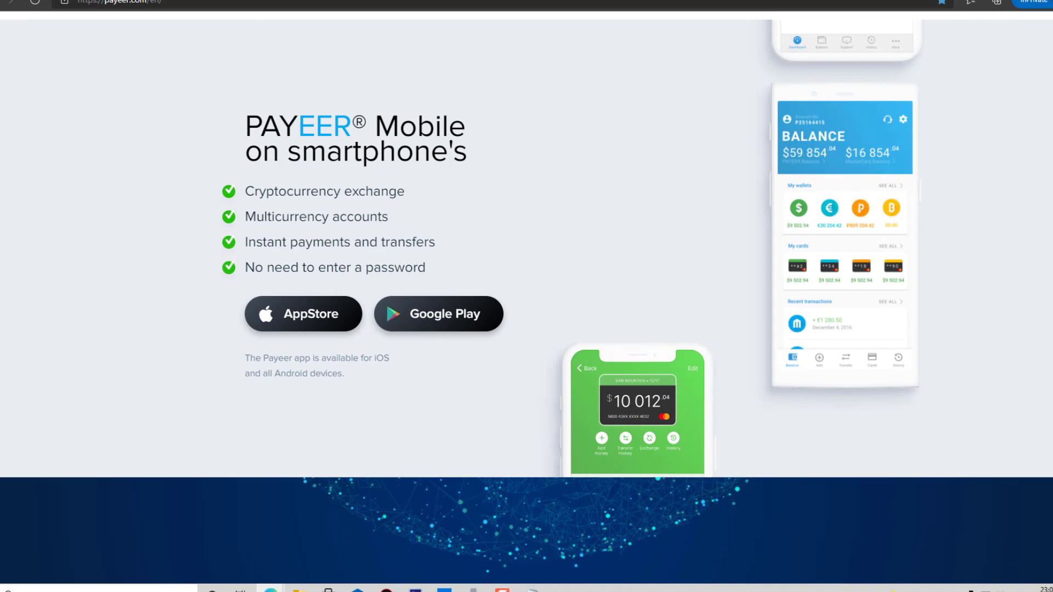
{"action": "scroll", "coordinate": [526, 296], "scroll_direction": "down", "scroll_amount": 4}
{"action": "scroll", "coordinate": [526, 296], "scroll_direction": "down", "scroll_amount": 2}
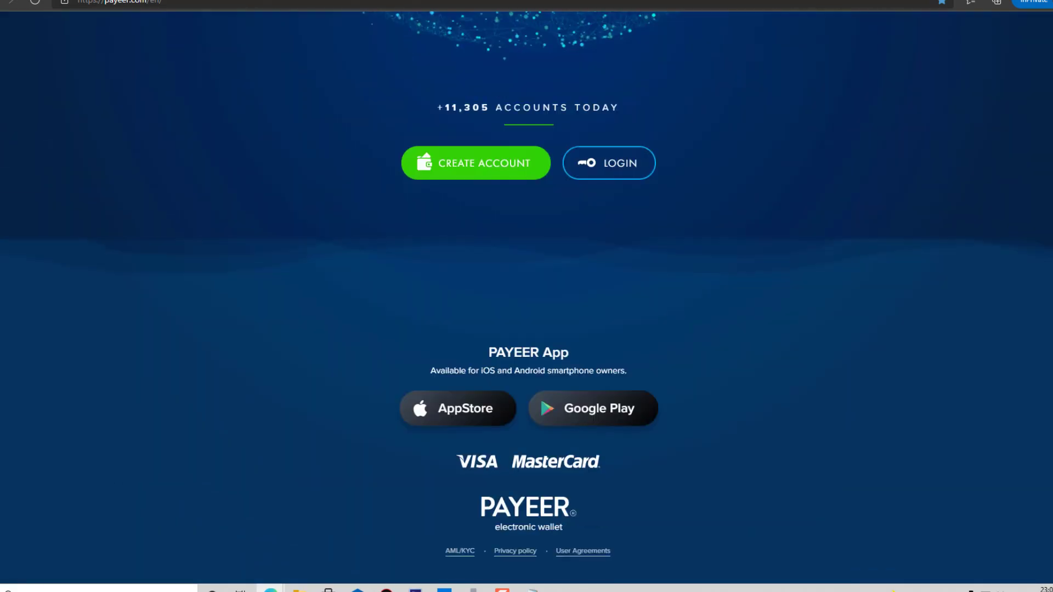
{"action": "scroll", "coordinate": [527, 297], "scroll_direction": "down", "scroll_amount": 1}
{"action": "key", "text": "Home"}
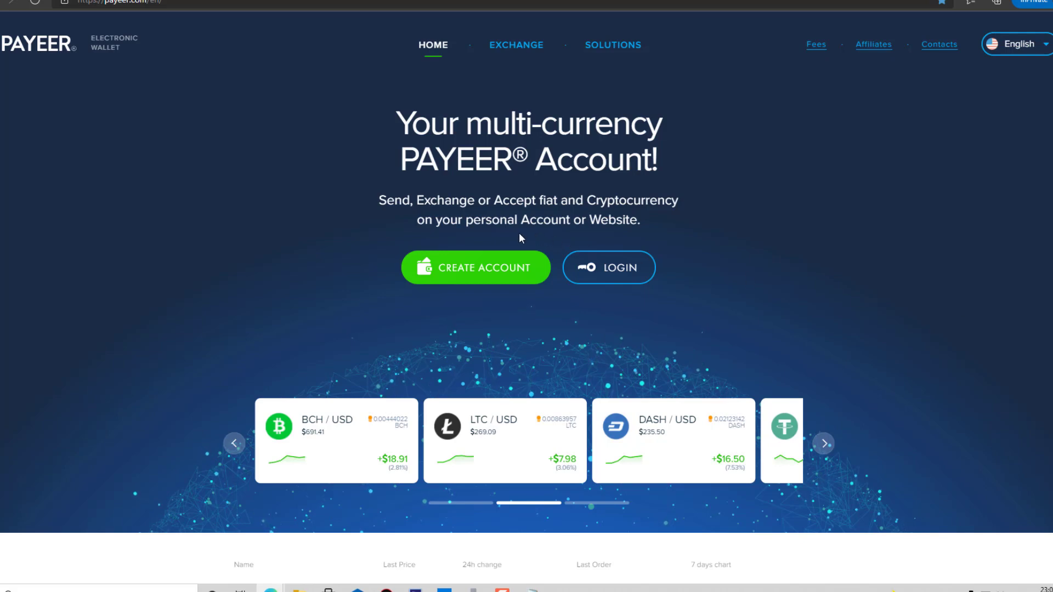
Start a new registration with the pasted temporary e-mail and request a confirmation code.
{"action": "left_click", "coordinate": [498, 275]}
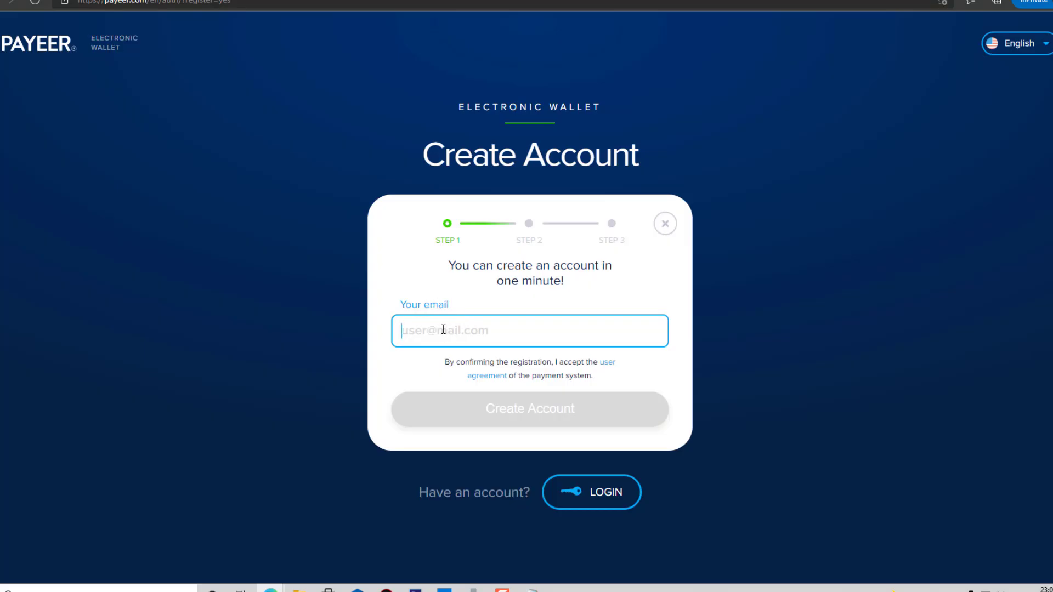
{"action": "key", "text": "ctrl+v"}
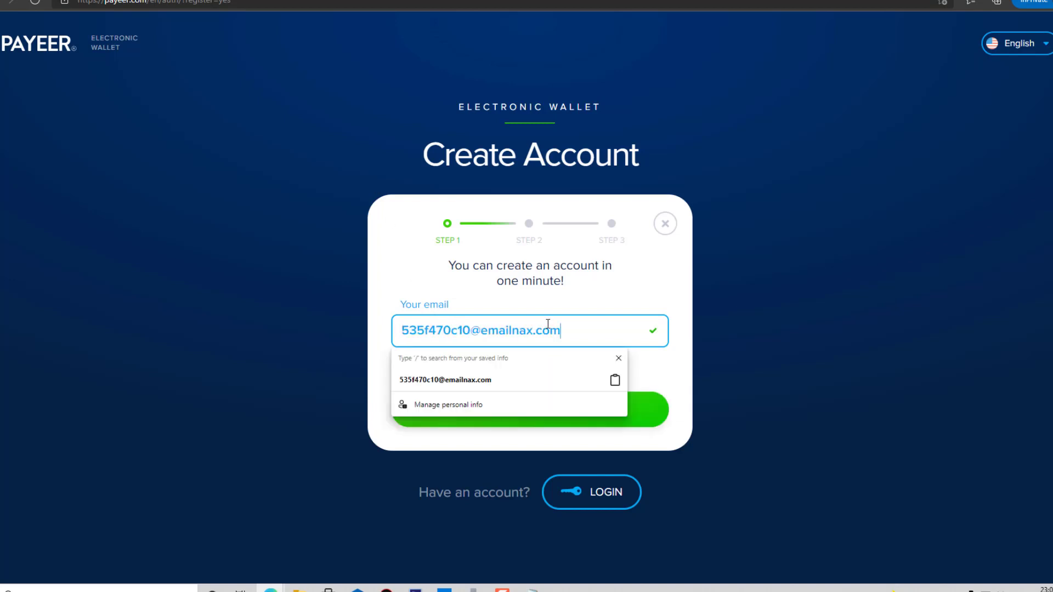
{"action": "left_click", "coordinate": [702, 315]}
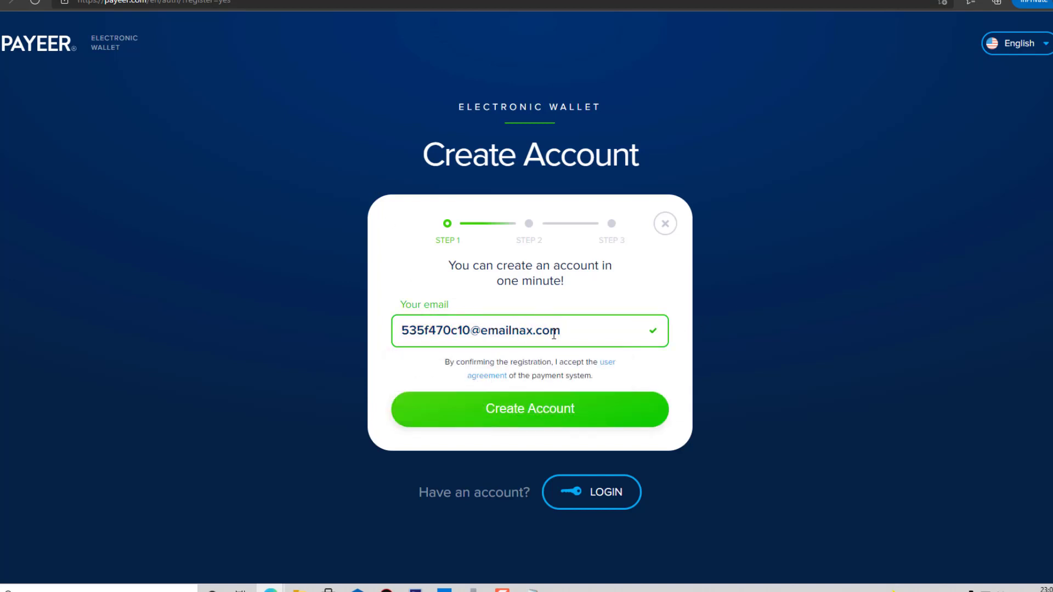
{"action": "left_click", "coordinate": [520, 414]}
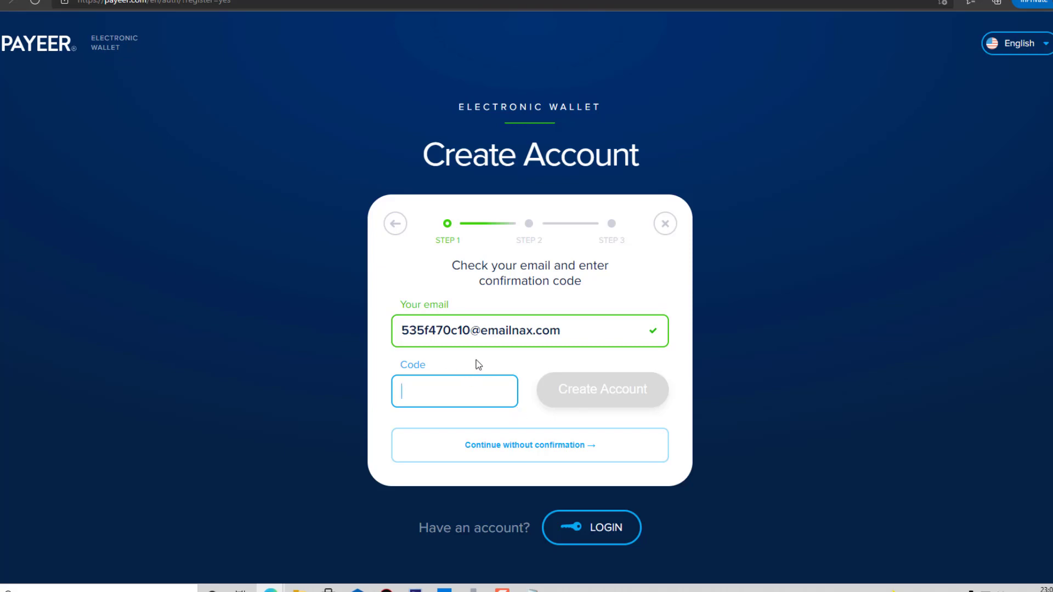
Copy the confirmation code from the temporary mailbox into the Code field and confirm.
{"action": "key", "text": "ctrl+Tab"}
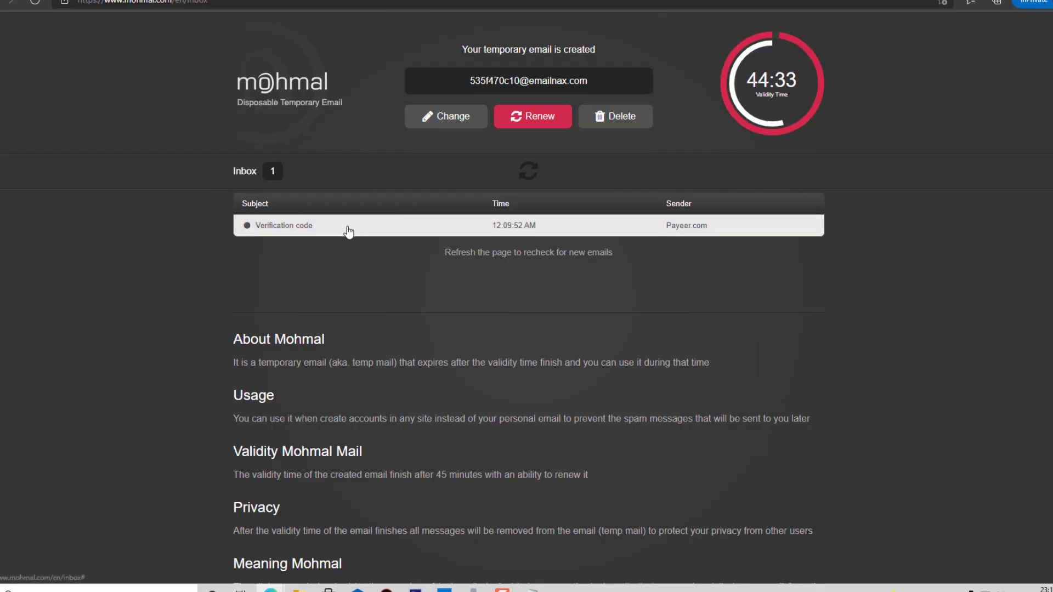
{"action": "left_click", "coordinate": [347, 229]}
{"action": "key", "text": "ctrl+Tab"}
{"action": "key", "text": "shift+F10"}
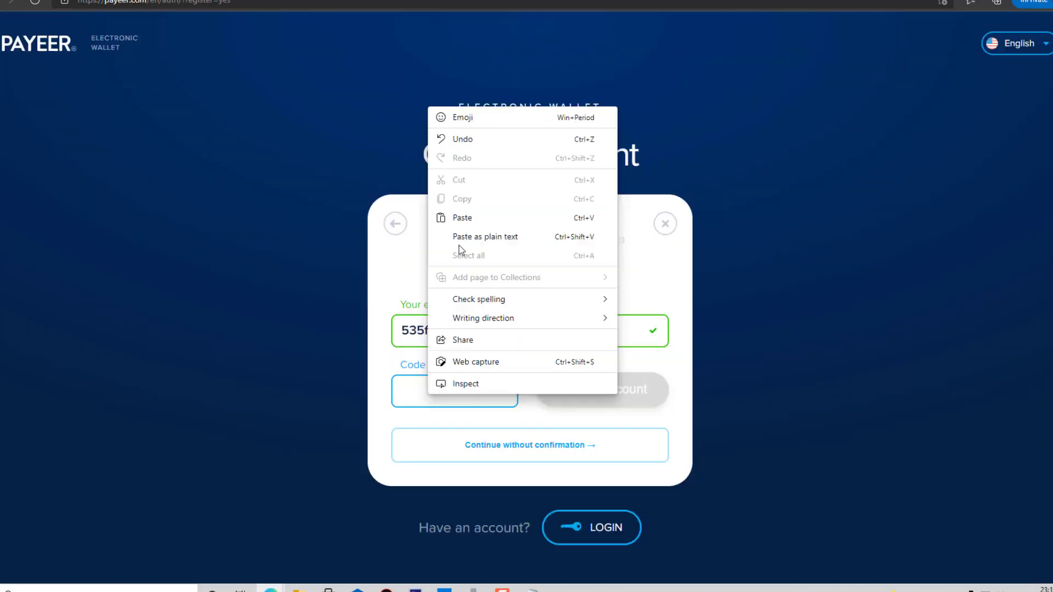
{"action": "left_click", "coordinate": [463, 218]}
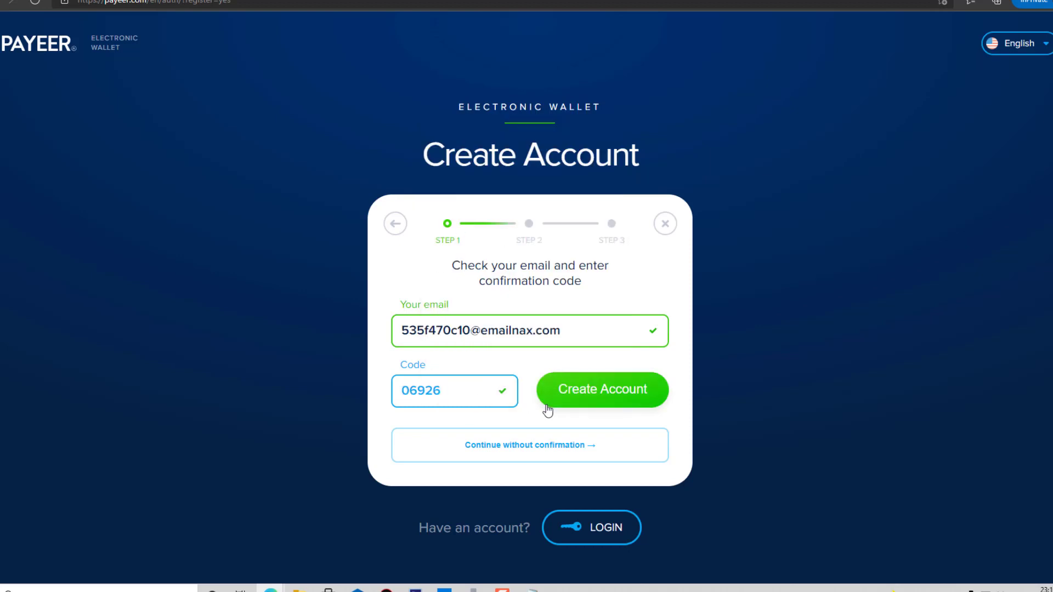
{"action": "left_click", "coordinate": [592, 403]}
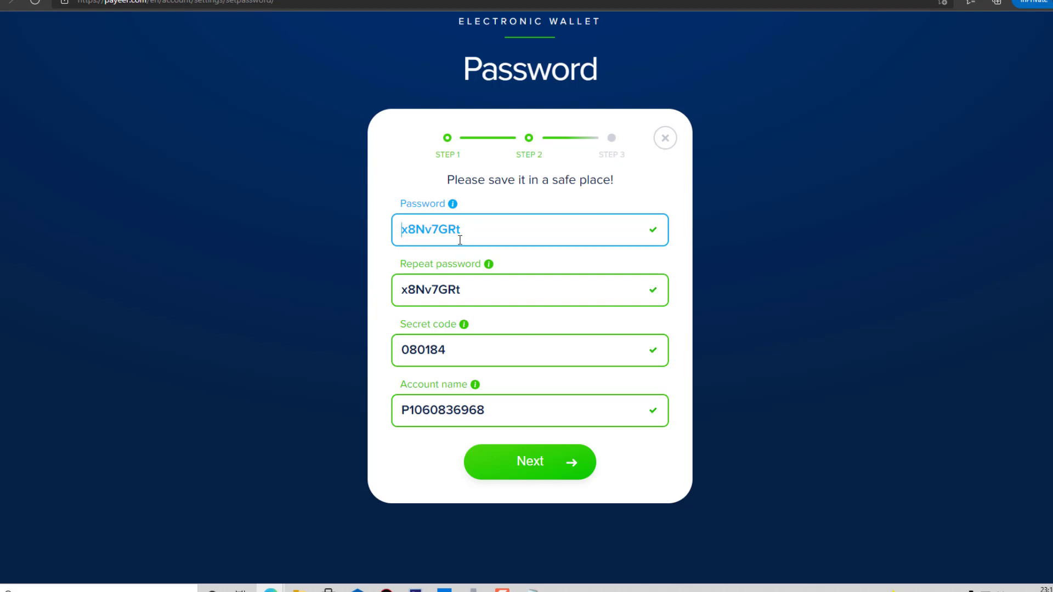
Copy the generated password to the clipboard.
{"action": "left_click_drag", "start_coordinate": [459, 228], "coordinate": [399, 226]}
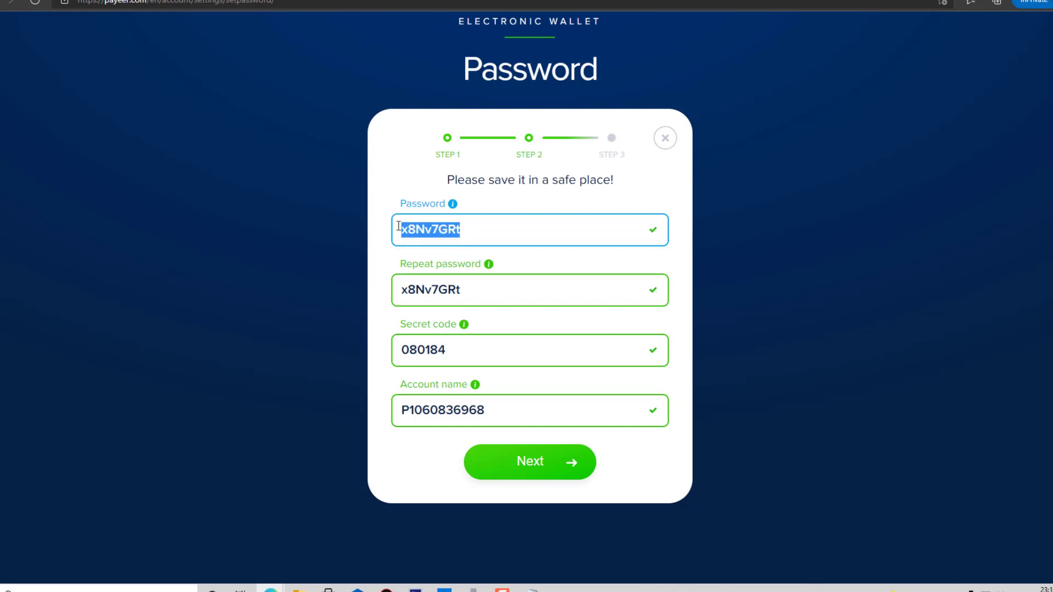
{"action": "right_click", "coordinate": [428, 228]}
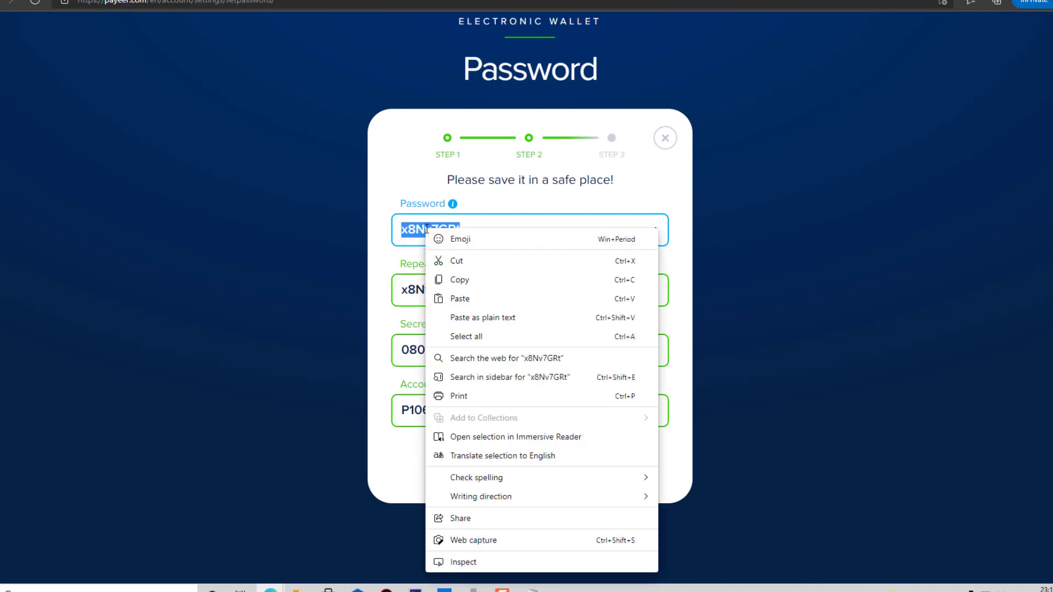
{"action": "left_click", "coordinate": [455, 278]}
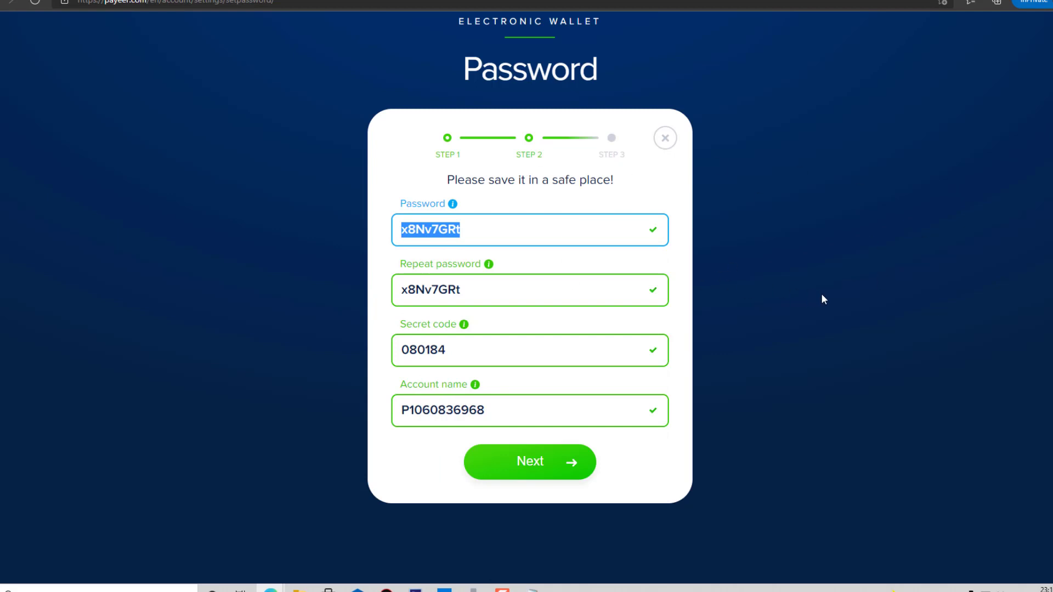
{"action": "left_click", "coordinate": [465, 233]}
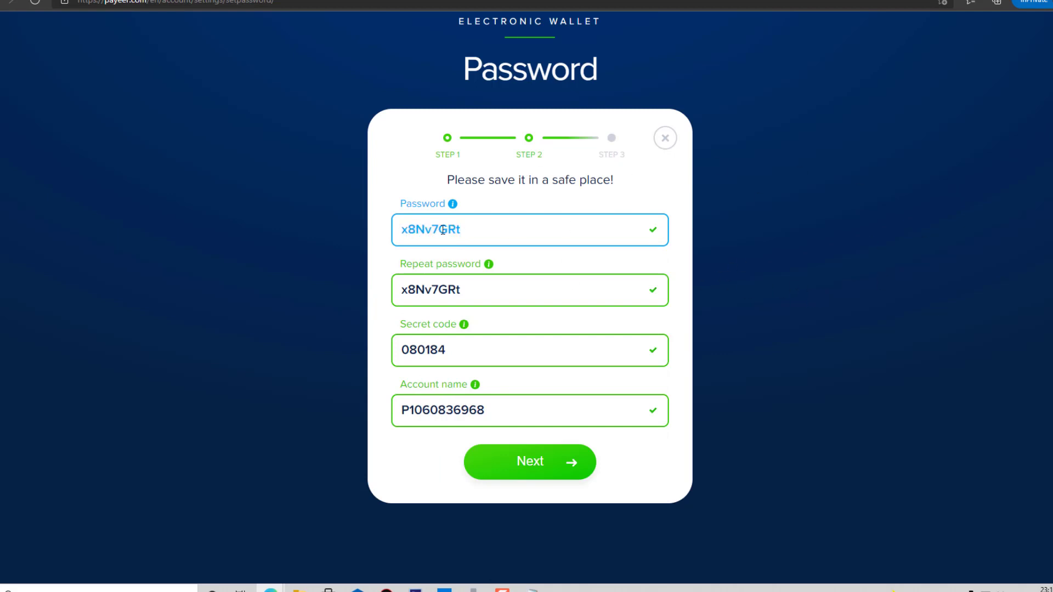
{"action": "key", "text": "End"}
Review the secret code and account name, then continue to the profile step.
{"action": "double_click", "coordinate": [455, 353]}
{"action": "left_click", "coordinate": [392, 331]}
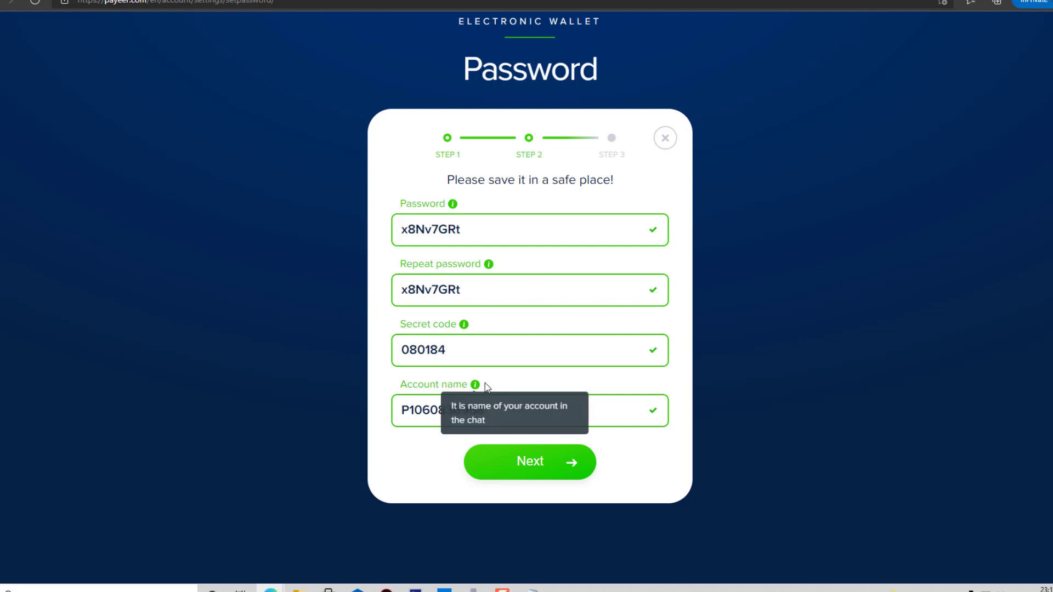
{"action": "left_click_drag", "start_coordinate": [501, 411], "coordinate": [402, 411]}
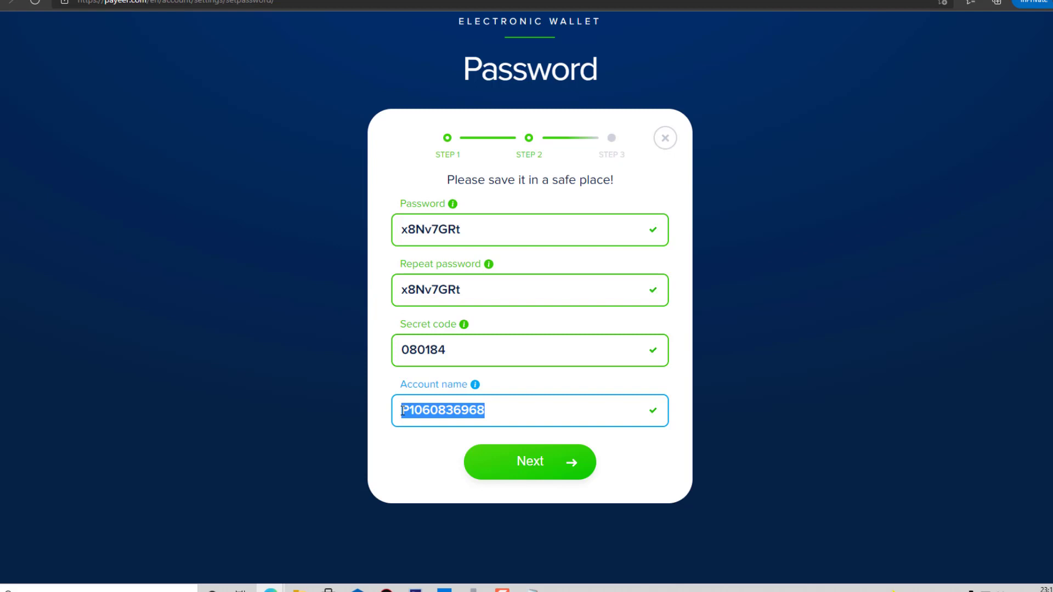
{"action": "left_click", "coordinate": [485, 410]}
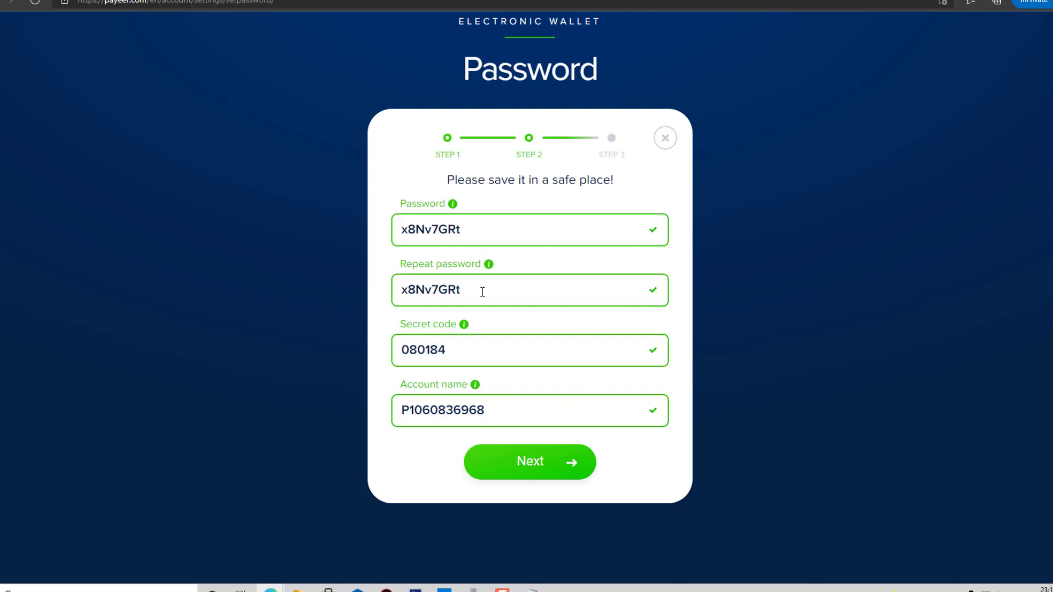
{"action": "left_click", "coordinate": [540, 461]}
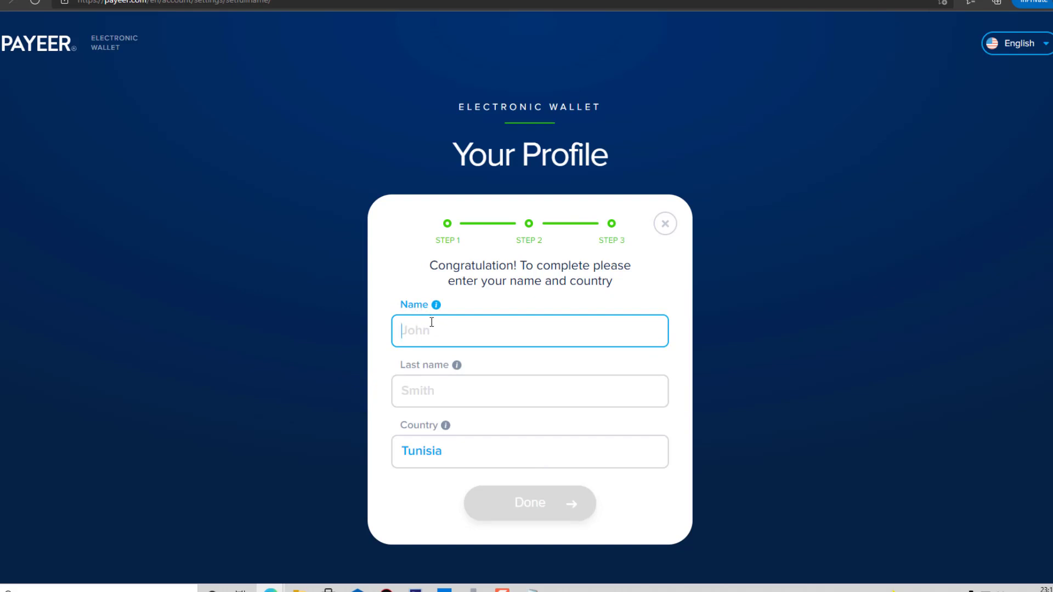
Fill in first and last name, choose Tunisia as country, and finish the profile.
{"action": "left_click", "coordinate": [488, 325]}
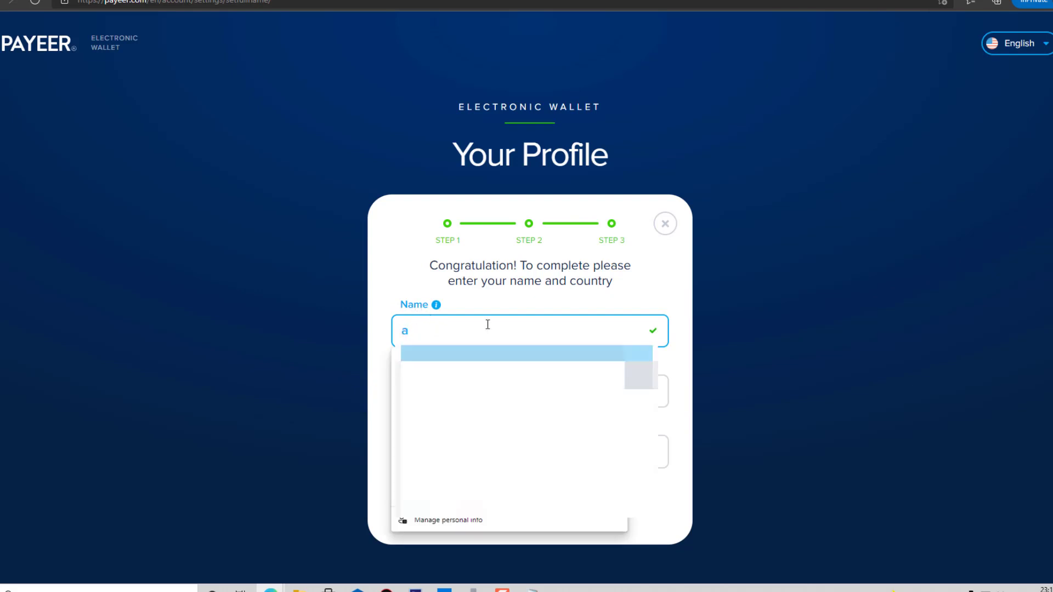
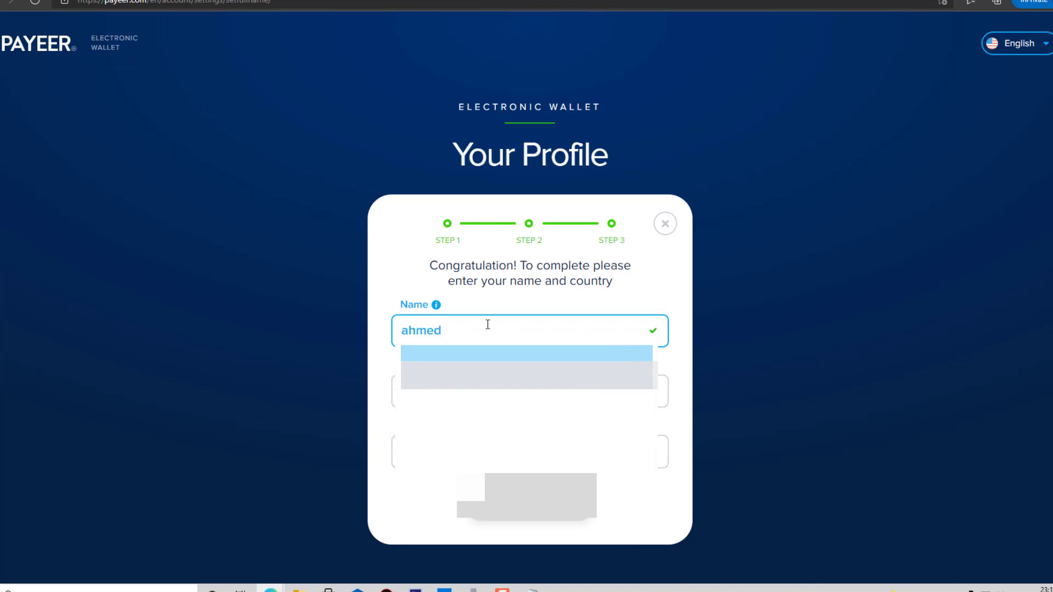
{"action": "key", "text": "Tab"}
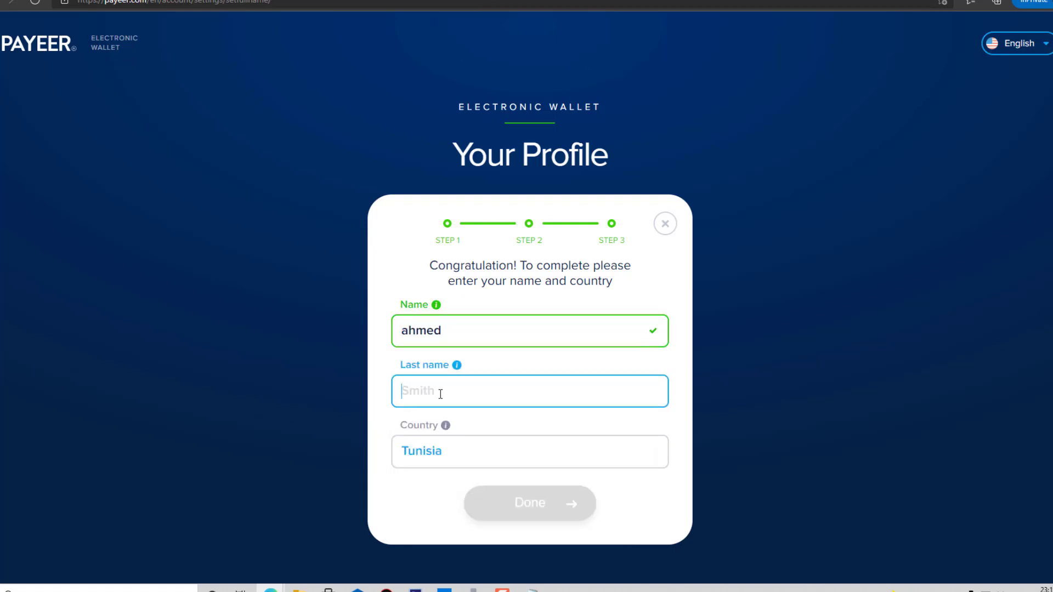
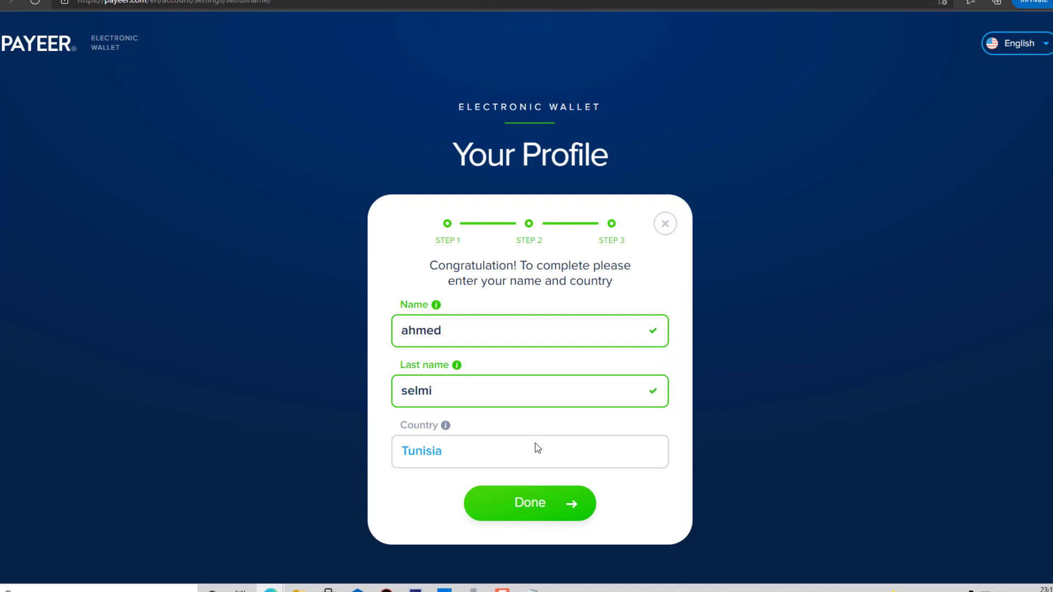
{"action": "left_click", "coordinate": [537, 447]}
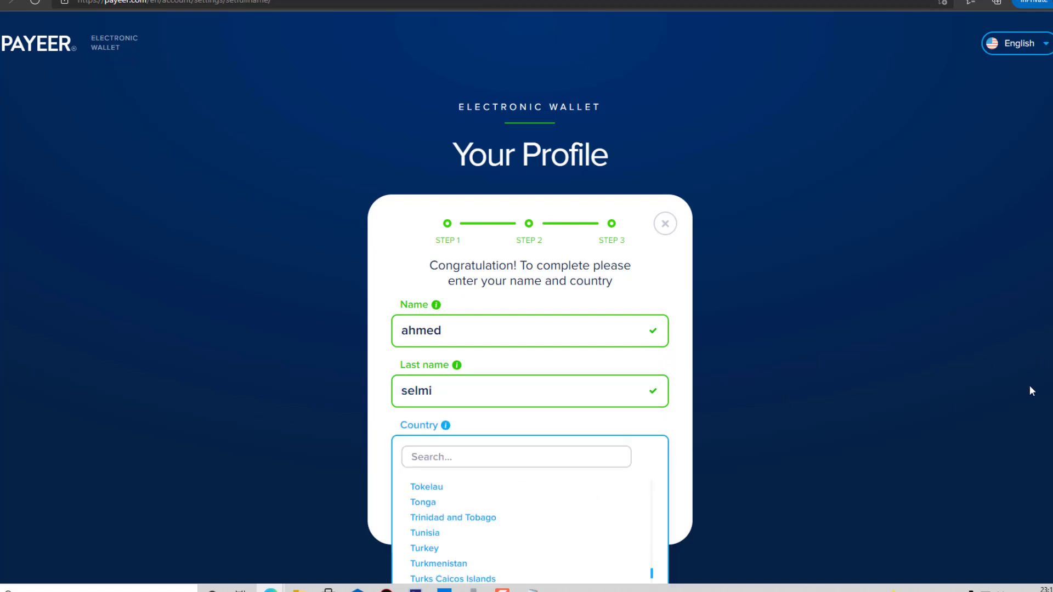
{"action": "scroll", "coordinate": [1033, 392], "scroll_direction": "down", "scroll_amount": 1}
{"action": "scroll", "coordinate": [653, 502], "scroll_direction": "up", "scroll_amount": 1}
{"action": "mouse_move", "coordinate": [652, 504]}
{"action": "left_mouse_down"}
{"action": "mouse_move", "coordinate": [655, 430]}
{"action": "mouse_move", "coordinate": [652, 506]}
{"action": "left_mouse_up"}
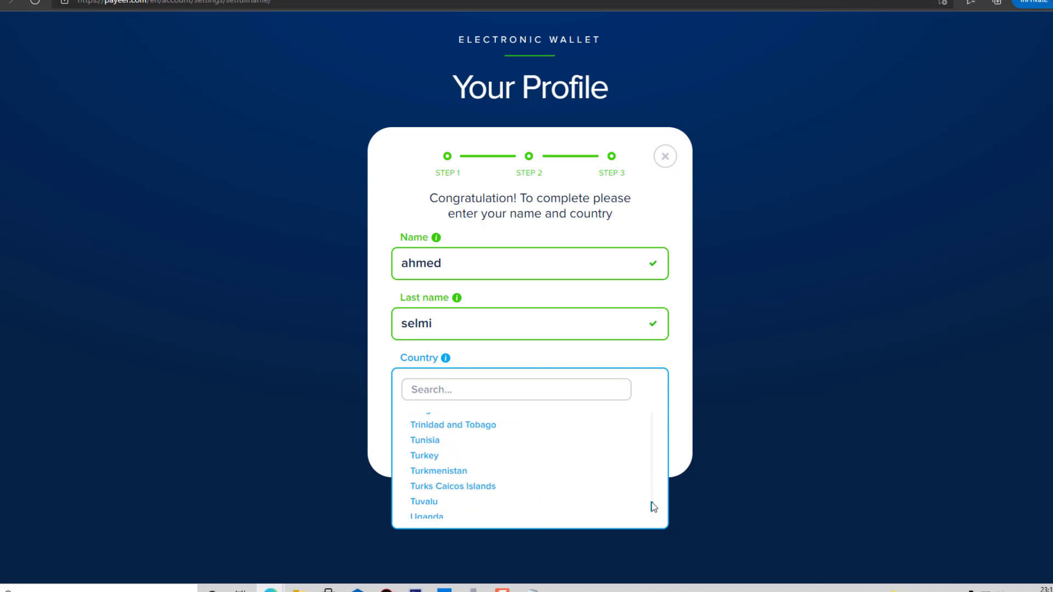
{"action": "left_click", "coordinate": [679, 438]}
{"action": "left_click", "coordinate": [535, 440]}
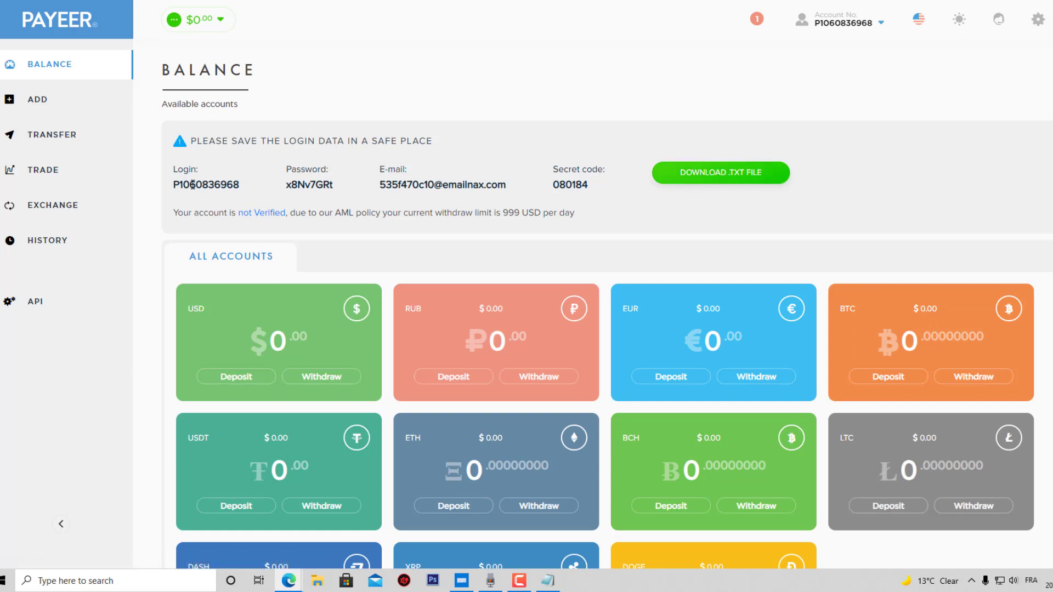
Select the login number and download the login details as a .txt file.
{"action": "left_click_drag", "start_coordinate": [242, 187], "coordinate": [177, 185]}
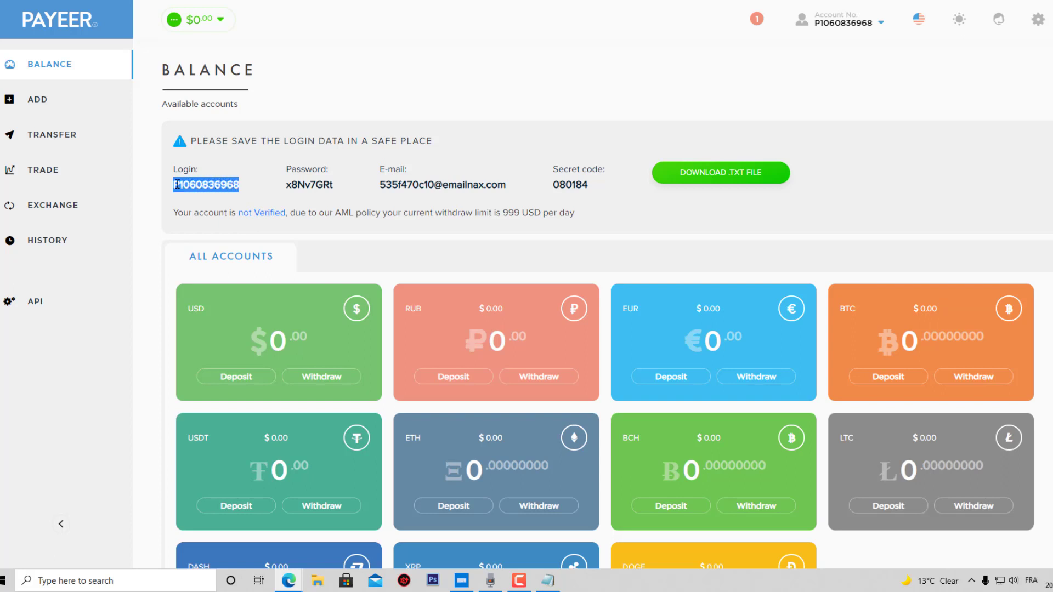
{"action": "left_click", "coordinate": [239, 183]}
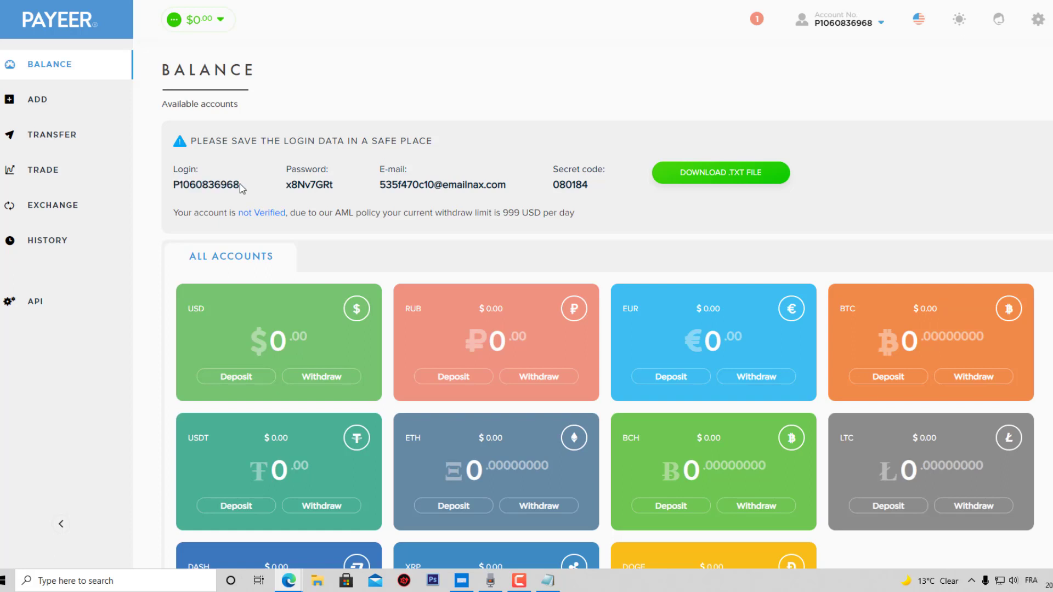
{"action": "double_click", "coordinate": [239, 183]}
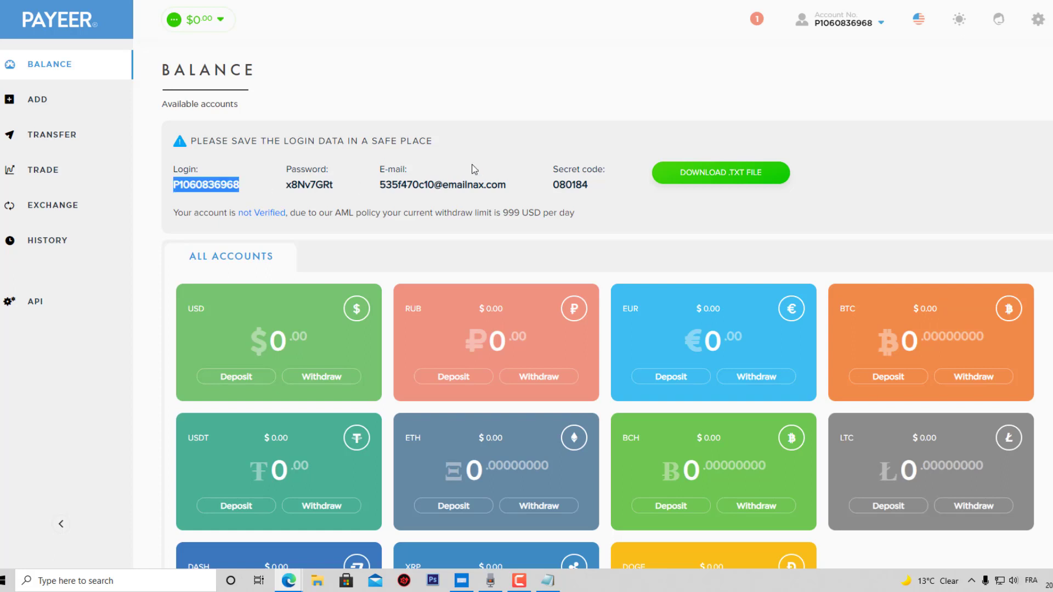
{"action": "left_click", "coordinate": [711, 176]}
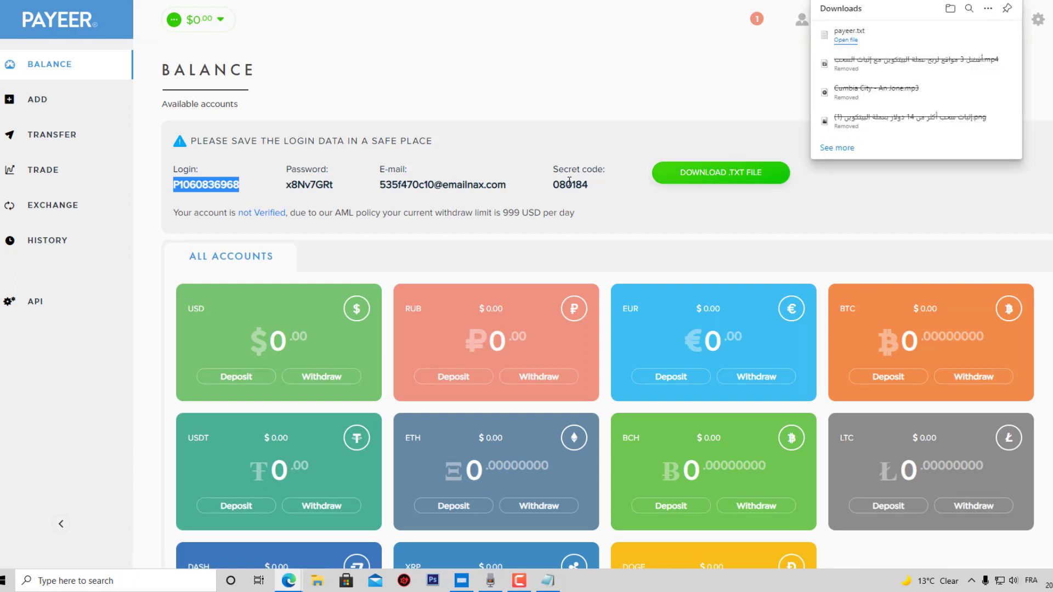
{"action": "left_click", "coordinate": [770, 225]}
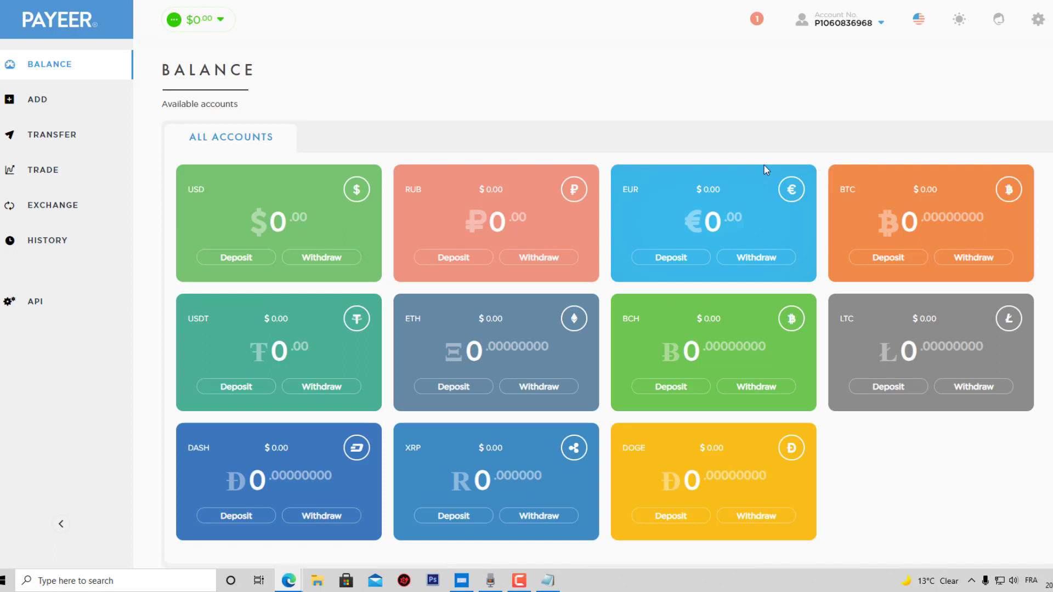
Open verification settings, keeping account type Personal and balance currency USD.
{"action": "left_click", "coordinate": [856, 24]}
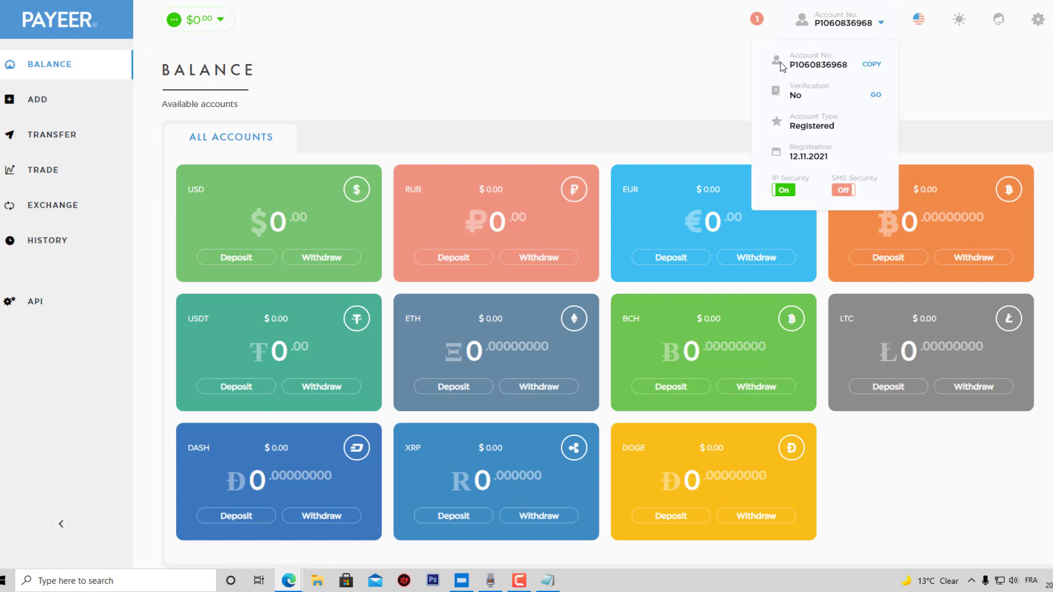
{"action": "left_click", "coordinate": [876, 96]}
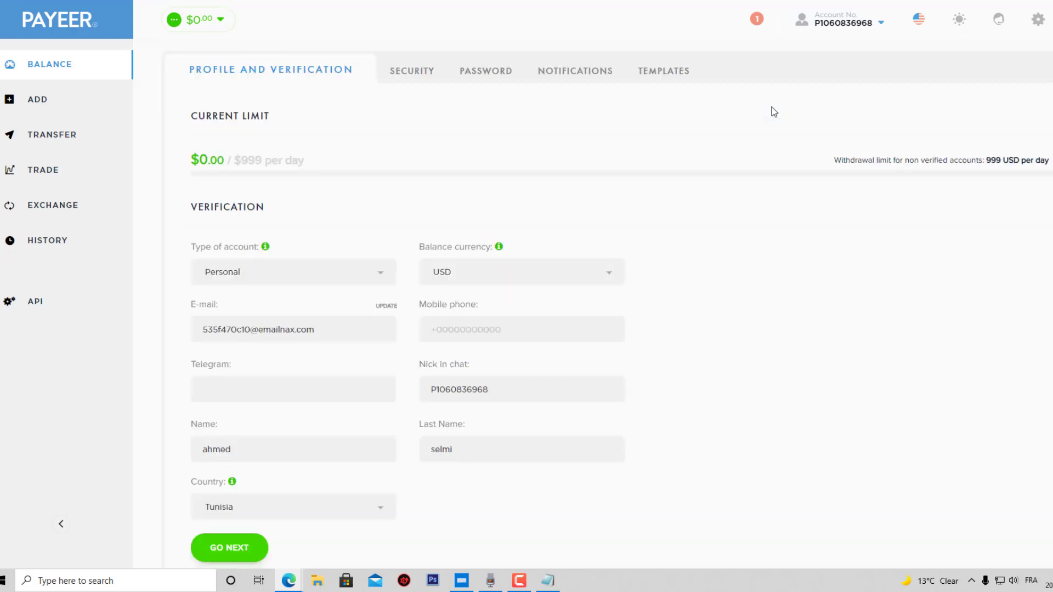
{"action": "scroll", "coordinate": [771, 107], "scroll_direction": "down", "scroll_amount": 1}
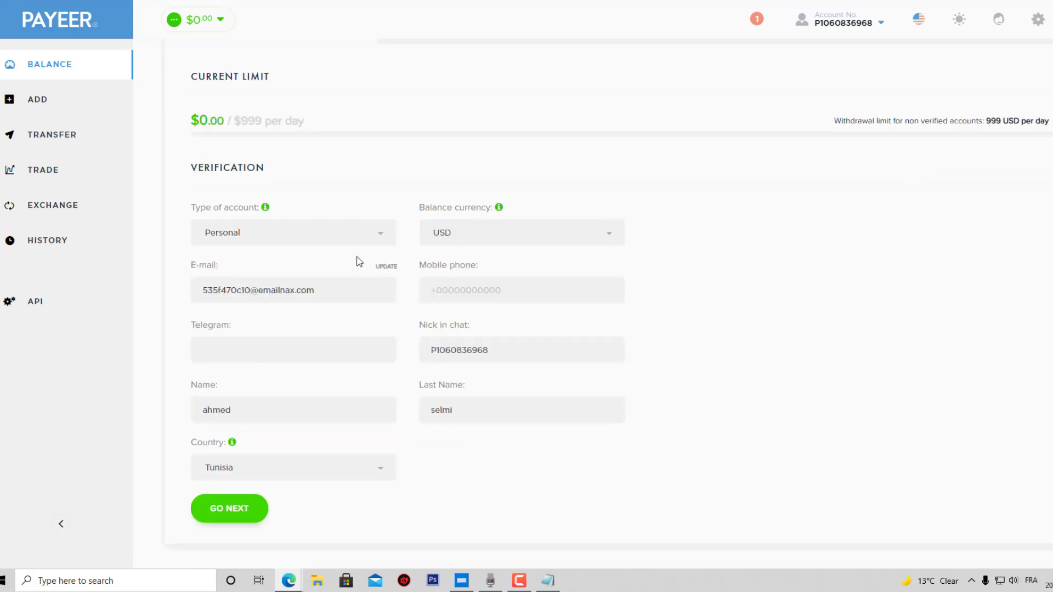
{"action": "left_click", "coordinate": [276, 237]}
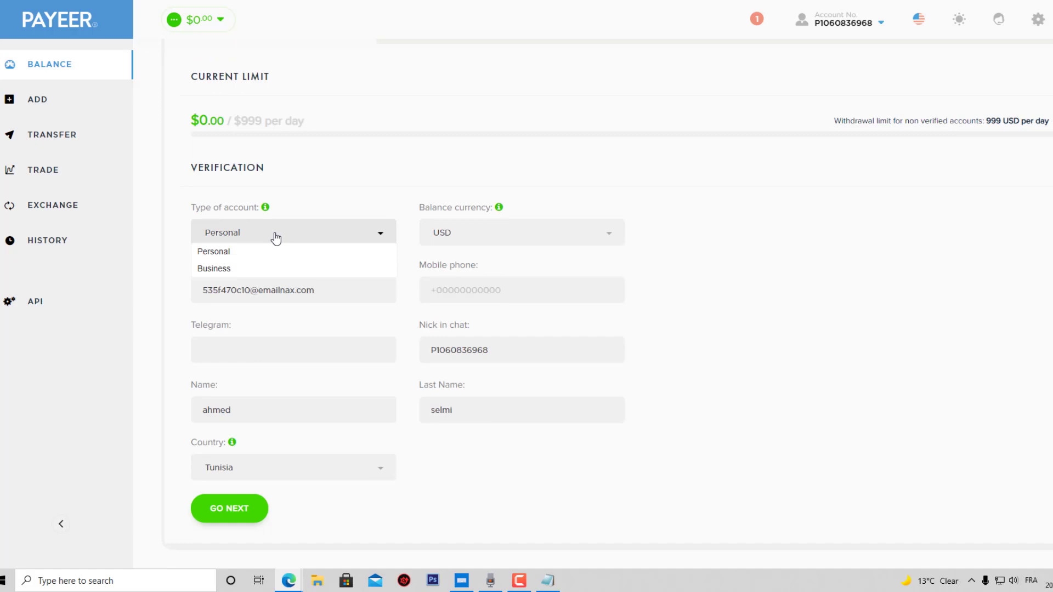
{"action": "left_click", "coordinate": [236, 254]}
{"action": "left_click", "coordinate": [488, 239]}
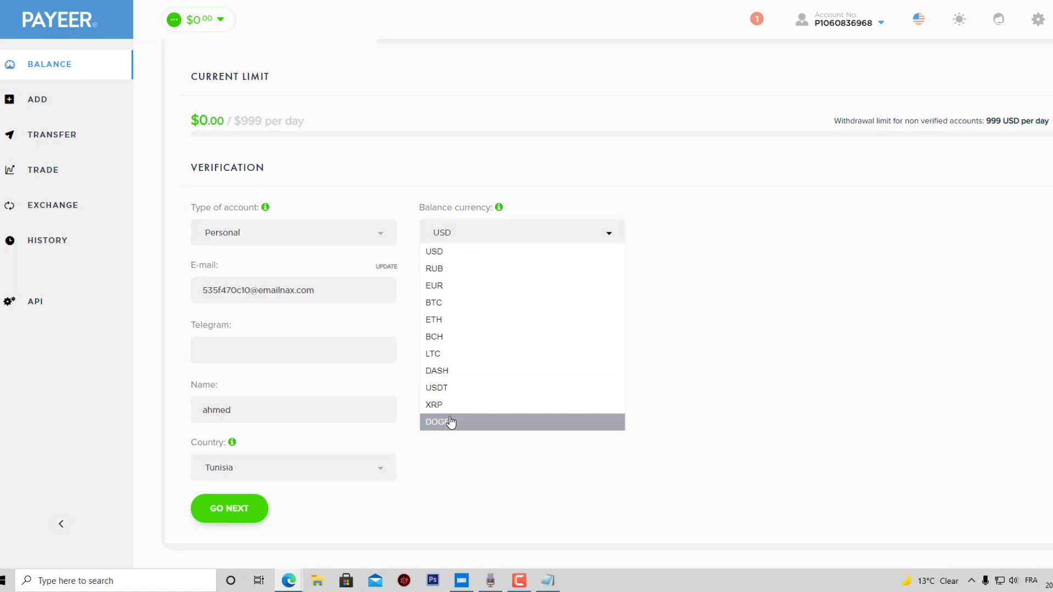
{"action": "left_click", "coordinate": [439, 251]}
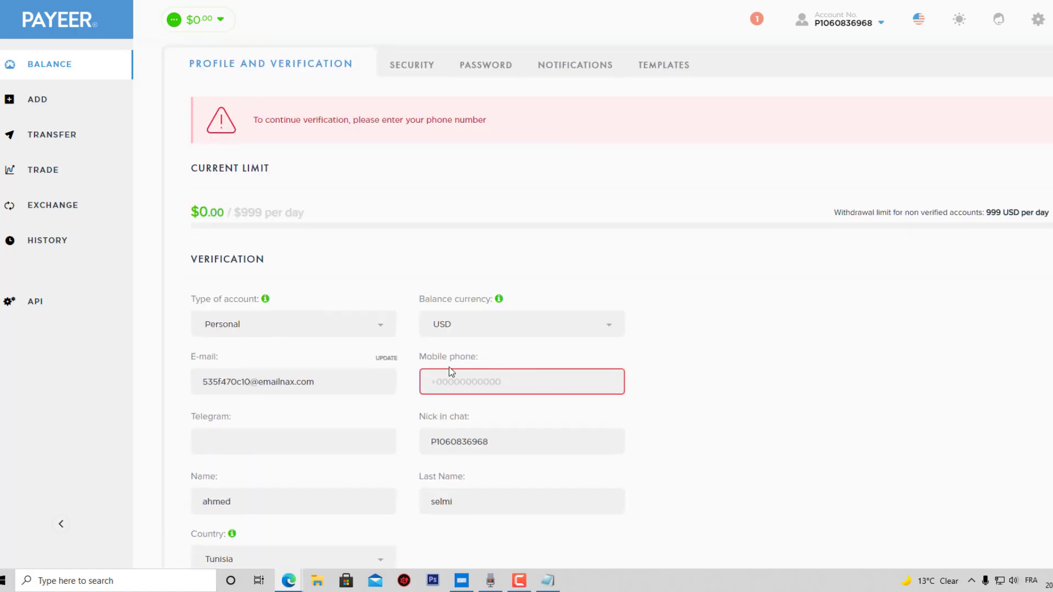
Enter the mobile phone number and confirm it with the digits from the verification call.
{"action": "left_click", "coordinate": [446, 381]}
{"action": "type", "text": "+216"}
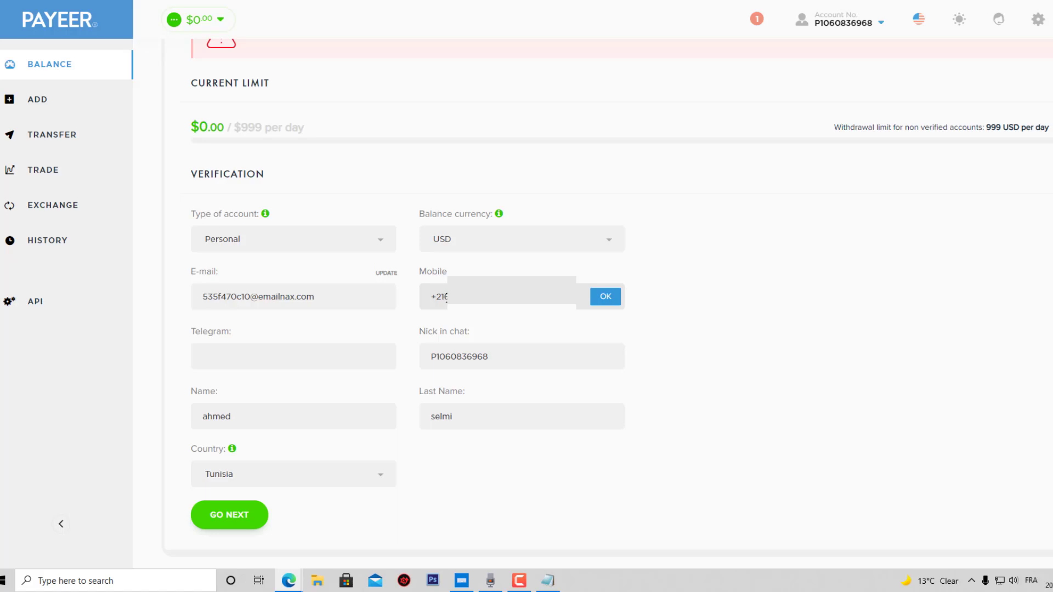
{"action": "key", "text": "Return"}
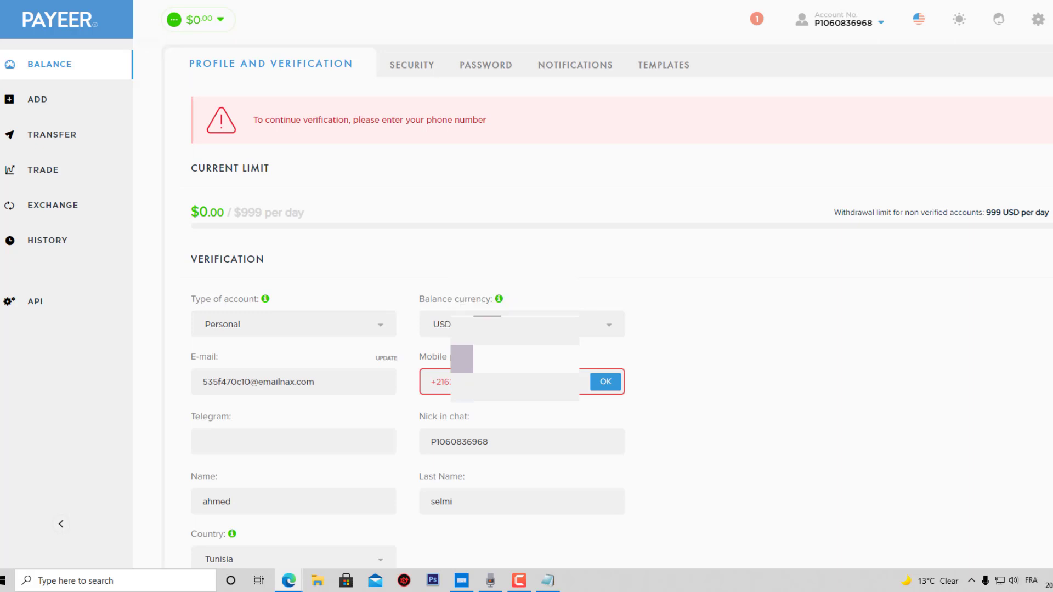
{"action": "scroll", "coordinate": [1013, 377], "scroll_direction": "down", "scroll_amount": 2}
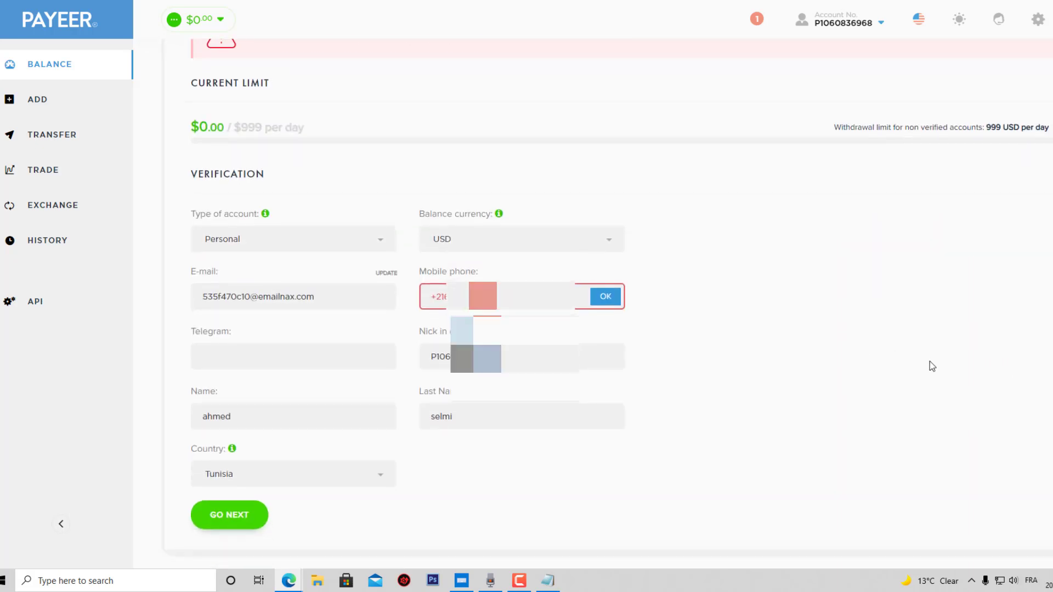
{"action": "left_click", "coordinate": [603, 299]}
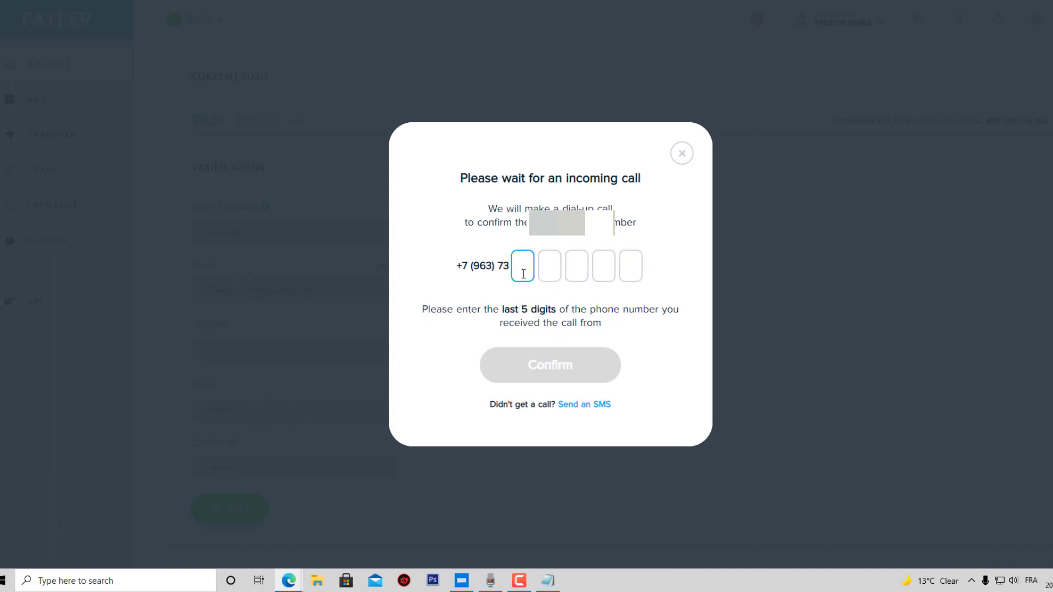
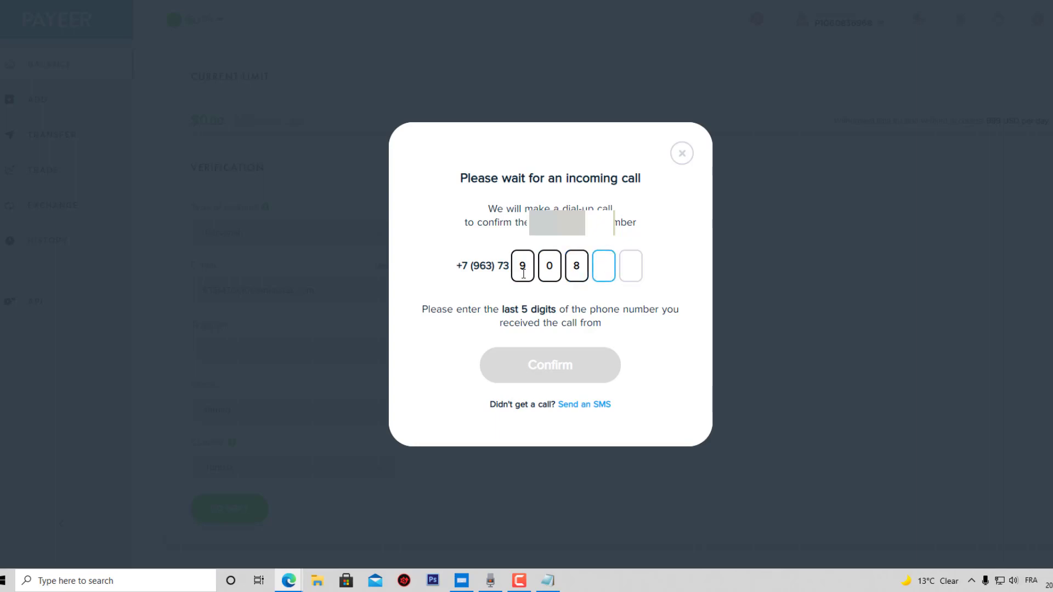
{"action": "left_click", "coordinate": [561, 366]}
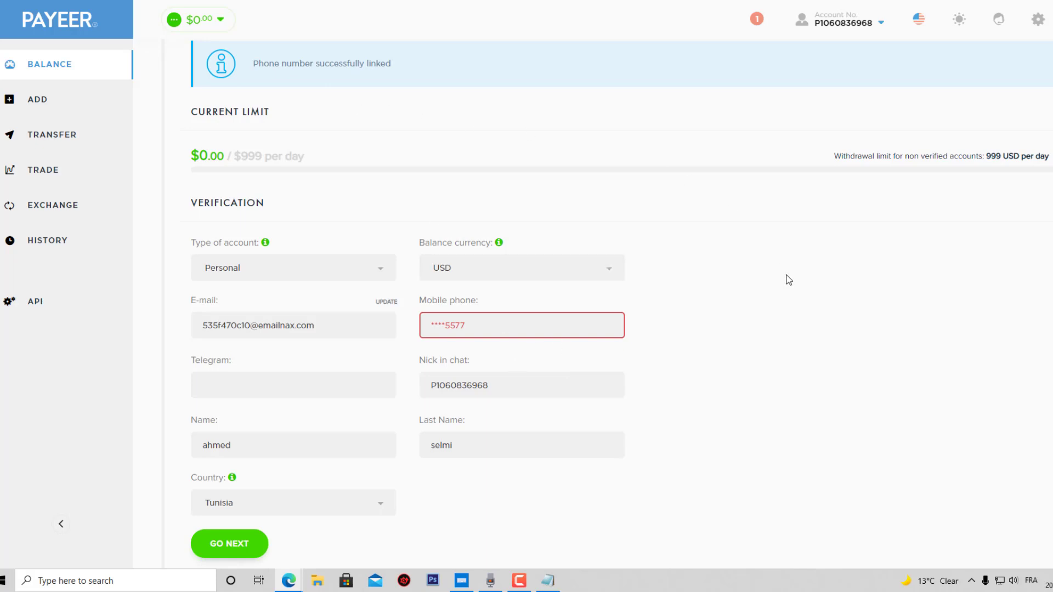
{"action": "scroll", "coordinate": [630, 346], "scroll_direction": "down", "scroll_amount": 1}
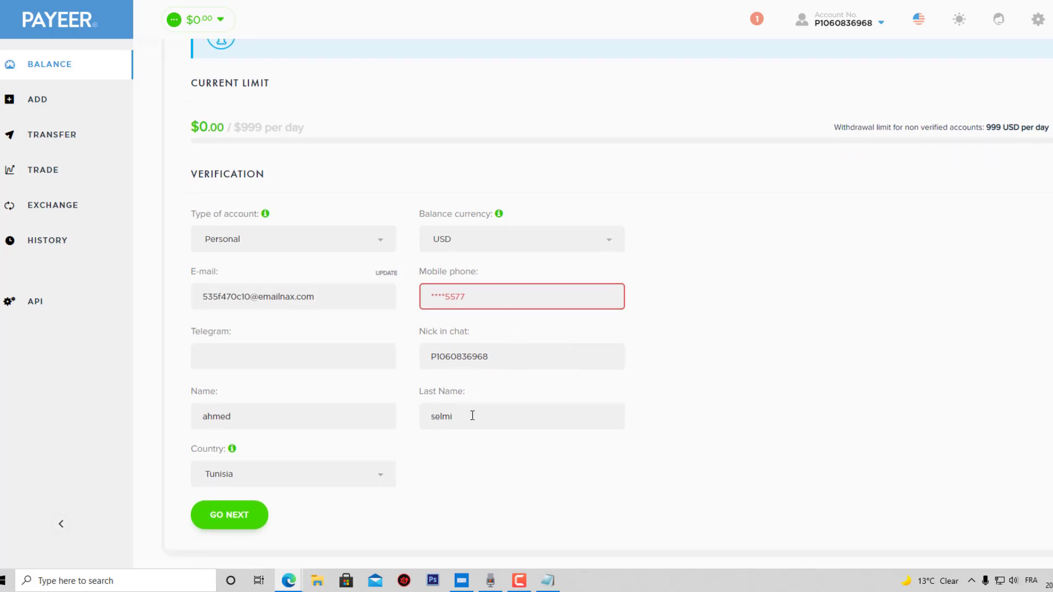
Reach the document upload step, cancel file selection, and leave Passport as document type.
{"action": "left_click", "coordinate": [211, 518]}
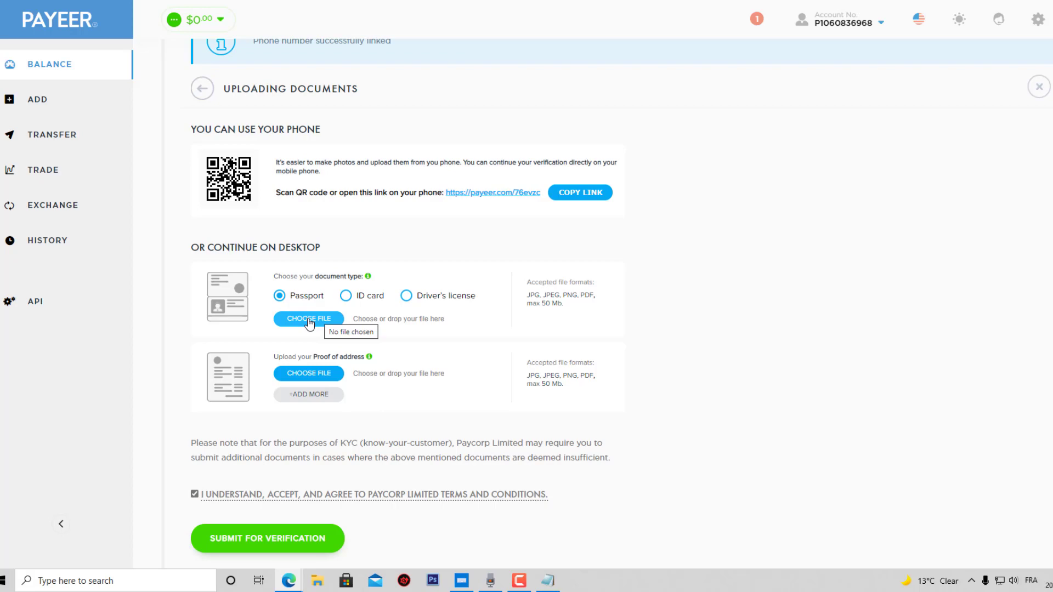
{"action": "left_click", "coordinate": [309, 320]}
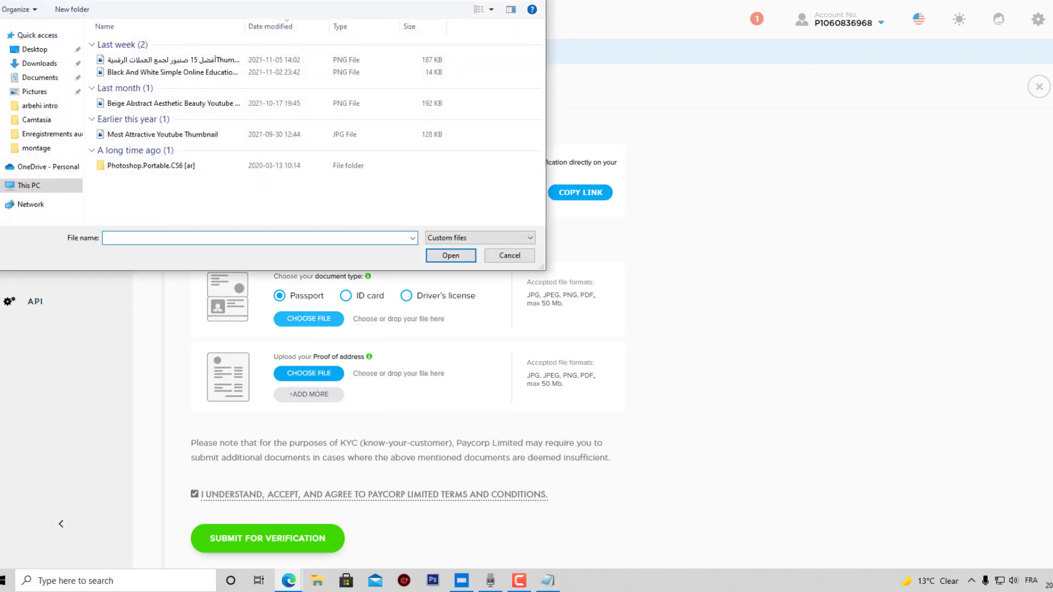
{"action": "key", "text": "Escape"}
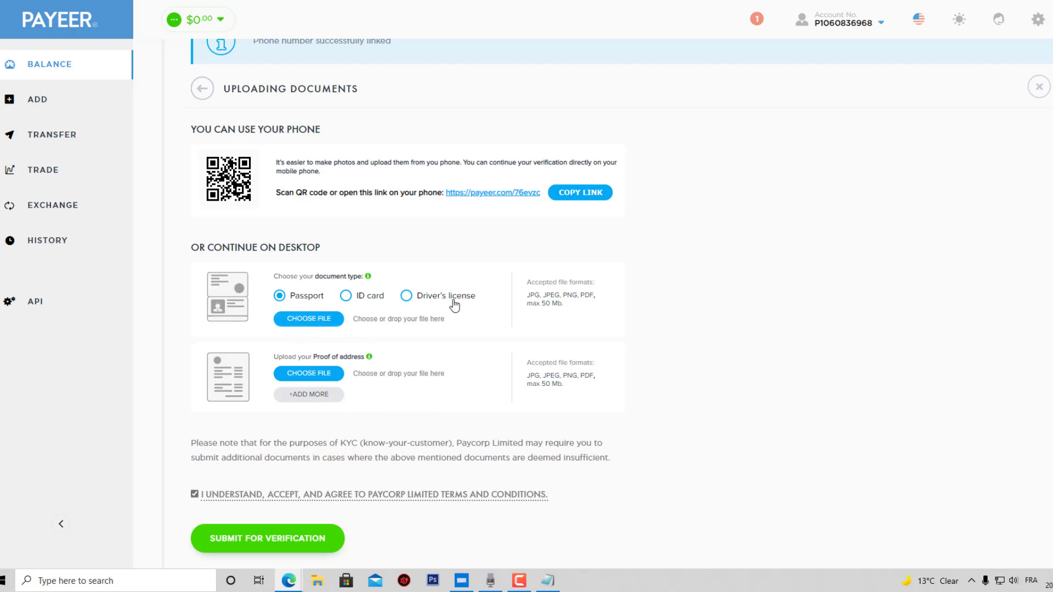
{"action": "left_click", "coordinate": [406, 297]}
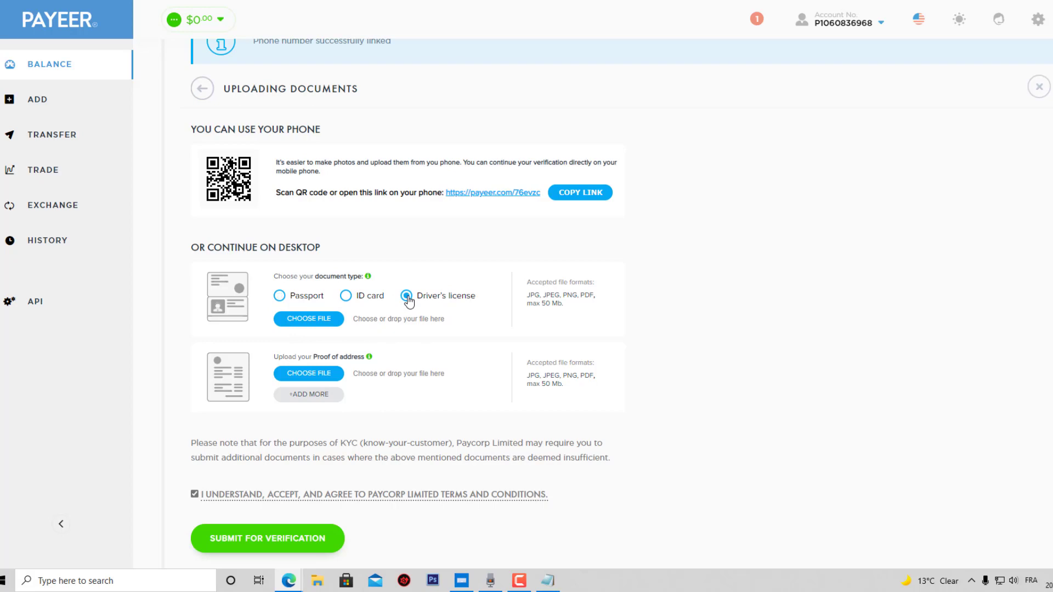
{"action": "left_click", "coordinate": [280, 296]}
Scroll the Balance overview showing $1.29 USD and ₽102.15 RUB.
{"action": "scroll", "coordinate": [627, 307], "scroll_direction": "down", "scroll_amount": 1}
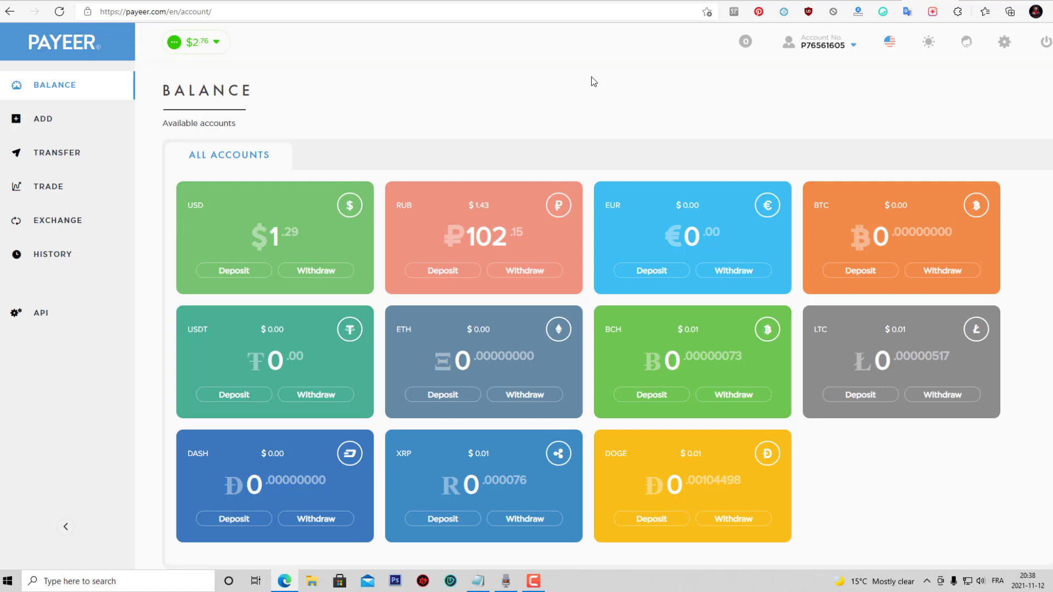
Copy the Bitcoin address from the BTC Deposit page, then go to the FreeBitco.in tab.
{"action": "mouse_move", "coordinate": [841, 50]}
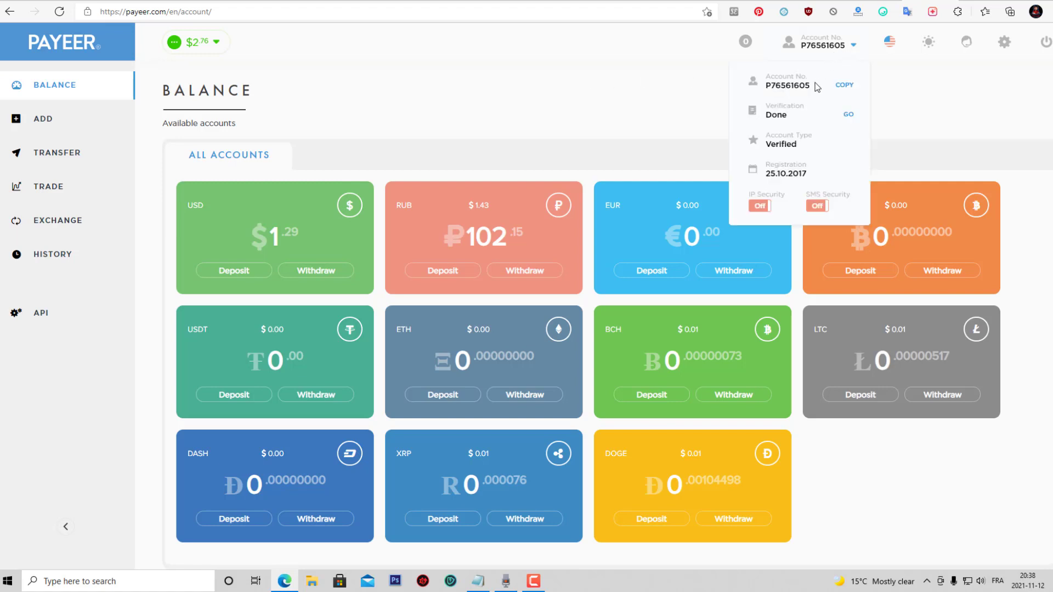
{"action": "left_click_drag", "start_coordinate": [814, 85], "coordinate": [765, 86]}
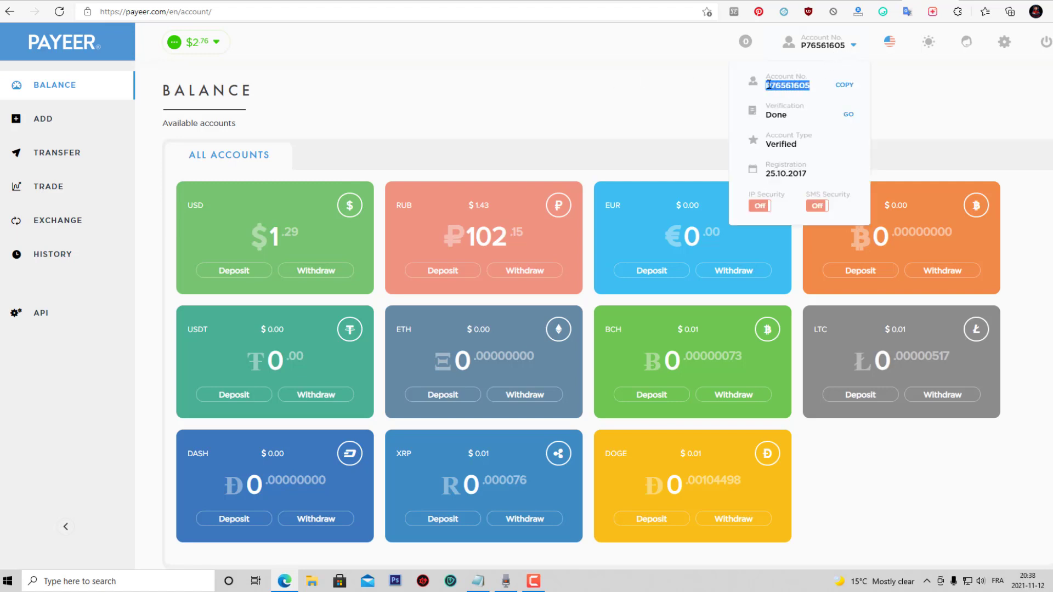
{"action": "left_click", "coordinate": [681, 94]}
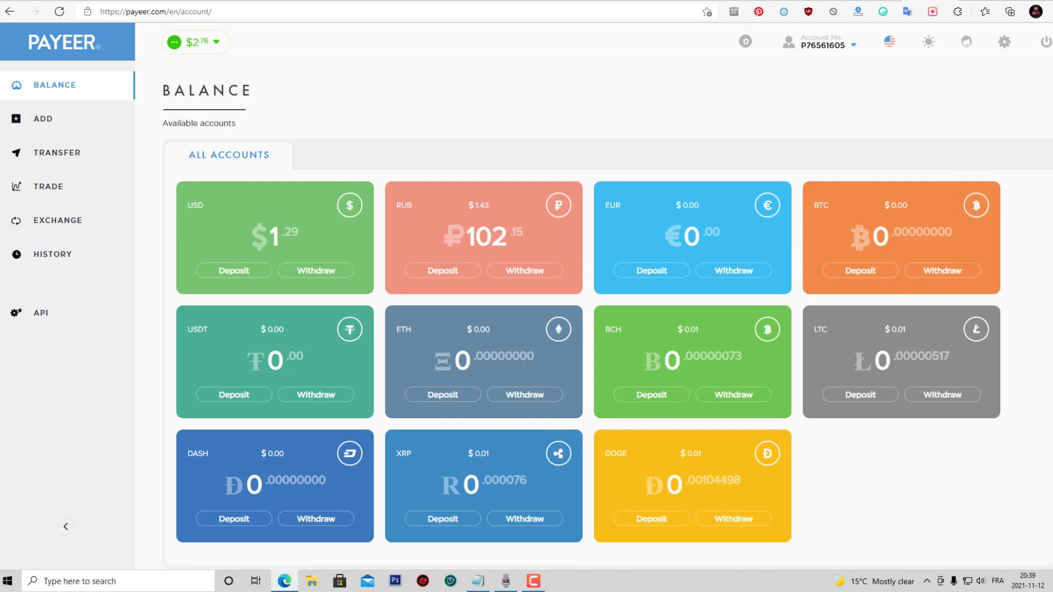
{"action": "left_click", "coordinate": [861, 270]}
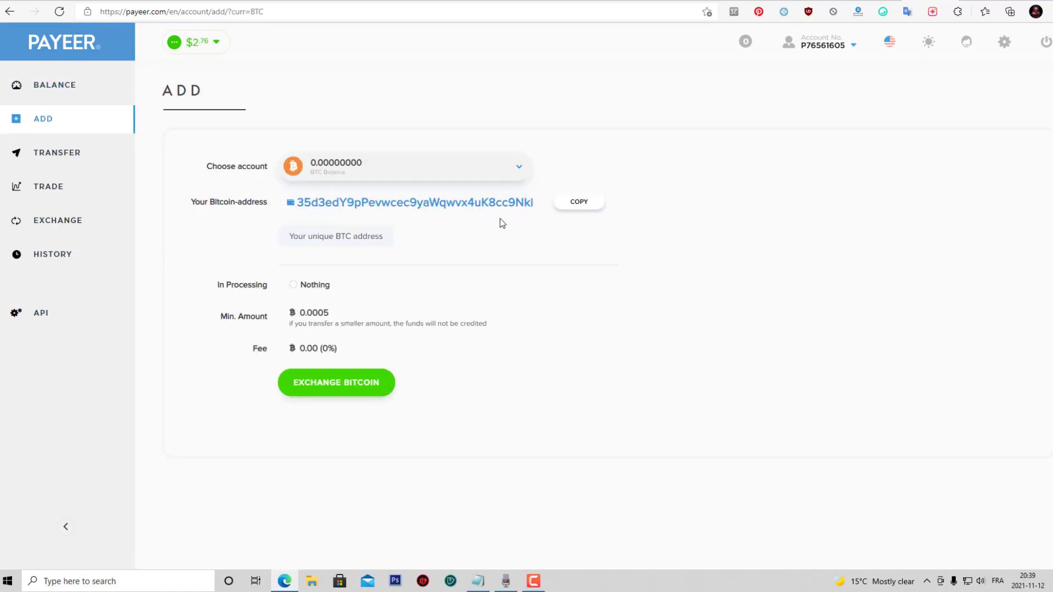
{"action": "left_click", "coordinate": [575, 204]}
{"action": "key", "text": "ctrl+Tab"}
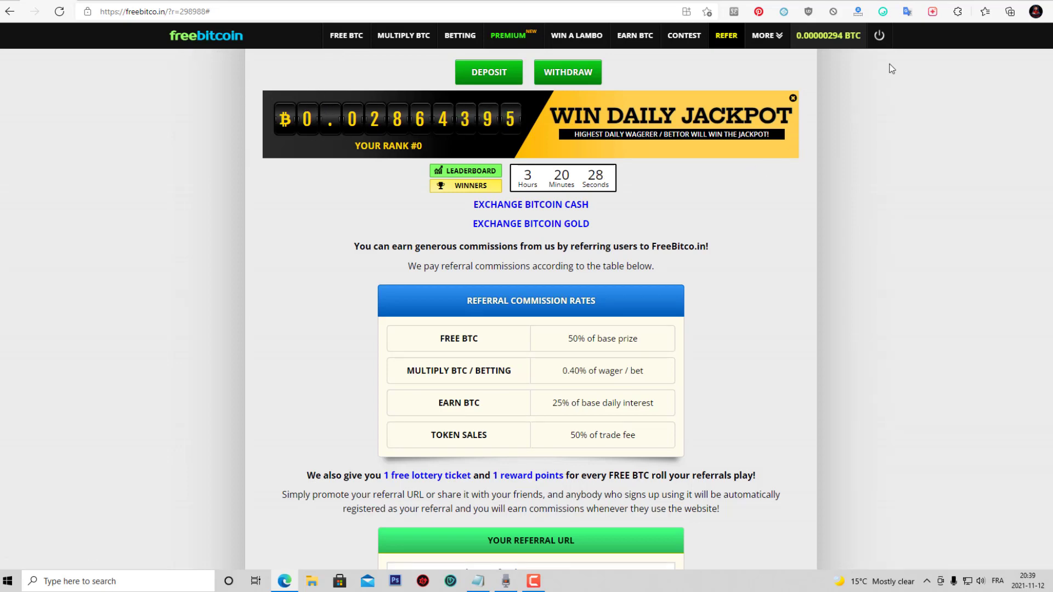
Switch from FreeBitco.in back to the Payeer Bitcoin deposit tab.
{"action": "key", "text": "ctrl+Tab"}
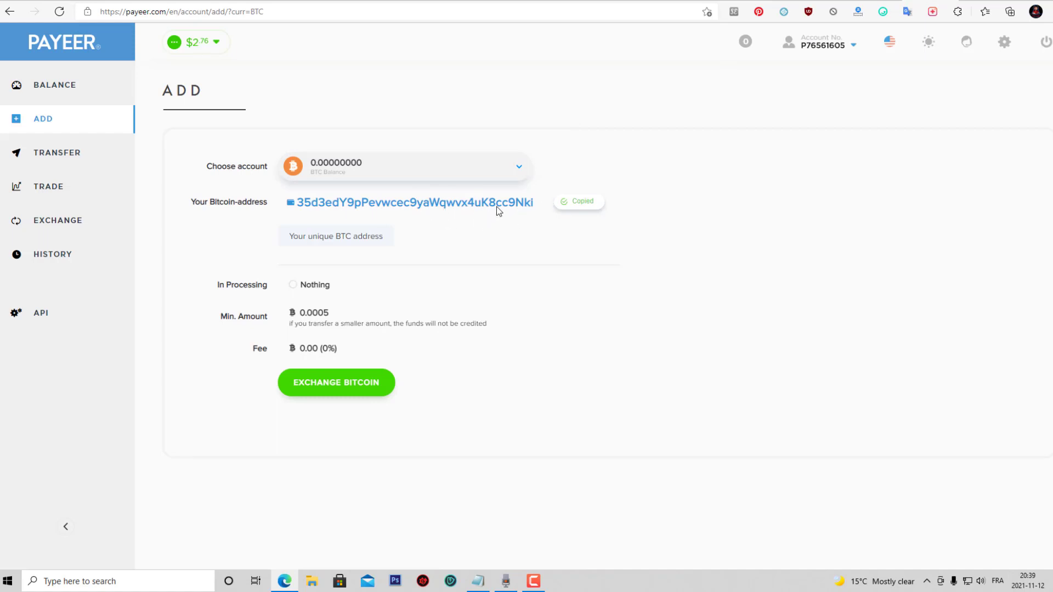
Go back to the Balance overview with the $2.76 total from the sidebar.
{"action": "left_click", "coordinate": [82, 92]}
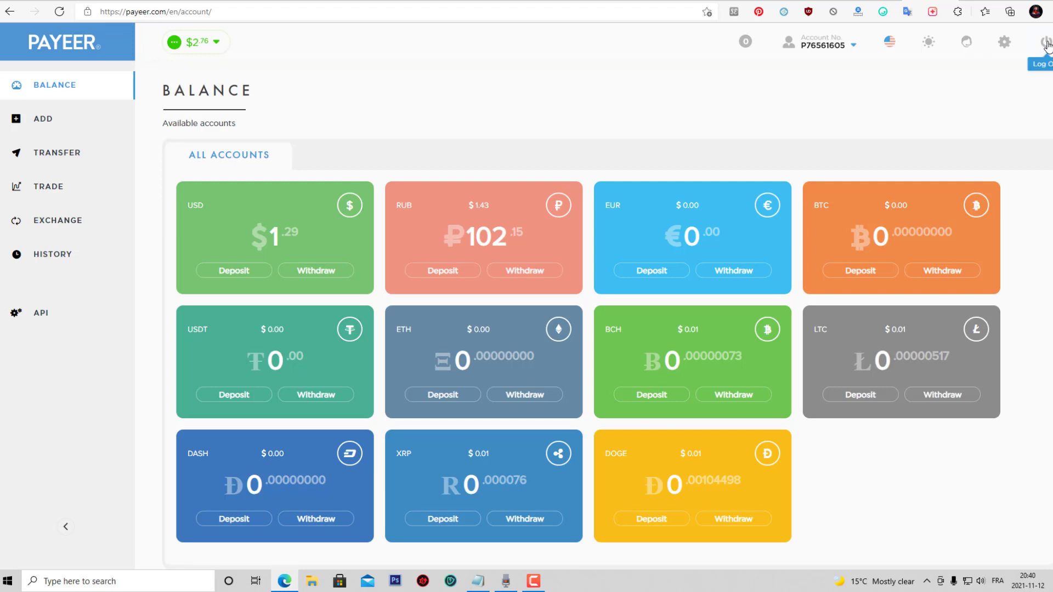
Open Profile settings from the gear menu and show the Security > Password change form.
{"action": "mouse_move", "coordinate": [1006, 44]}
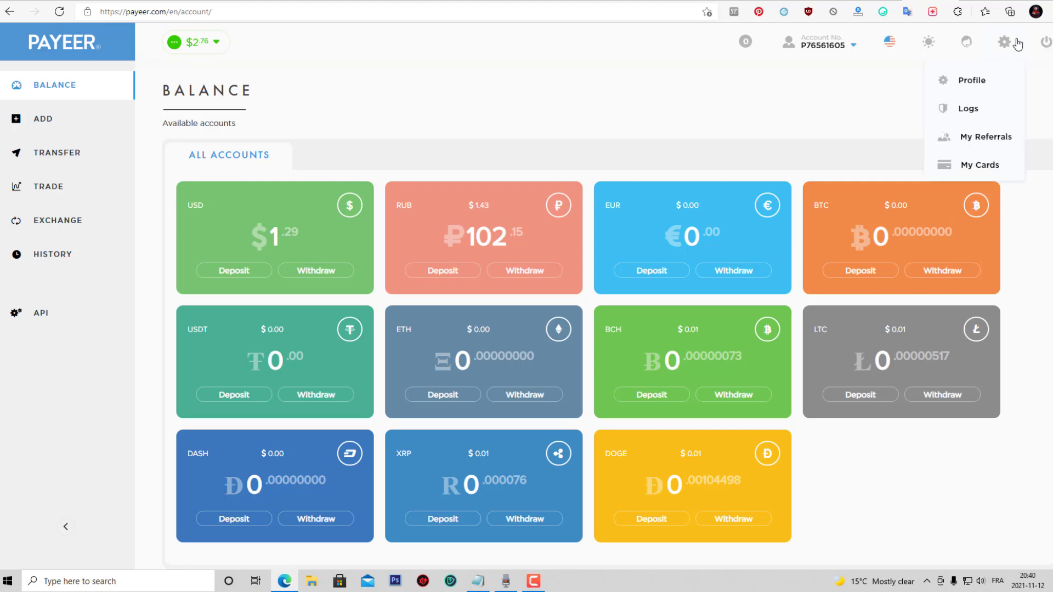
{"action": "left_click", "coordinate": [980, 81]}
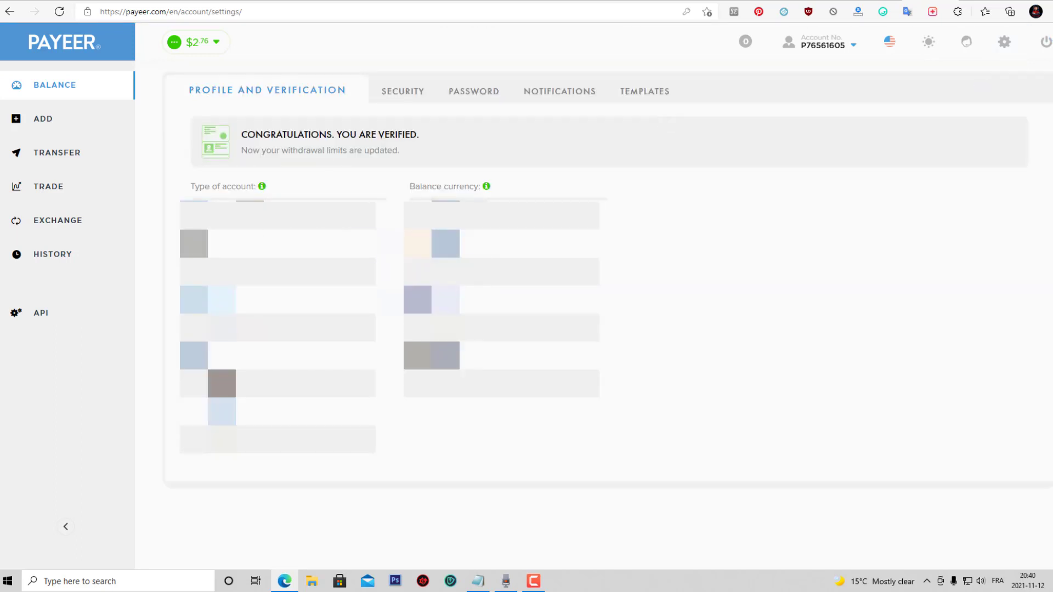
{"action": "left_click", "coordinate": [406, 96]}
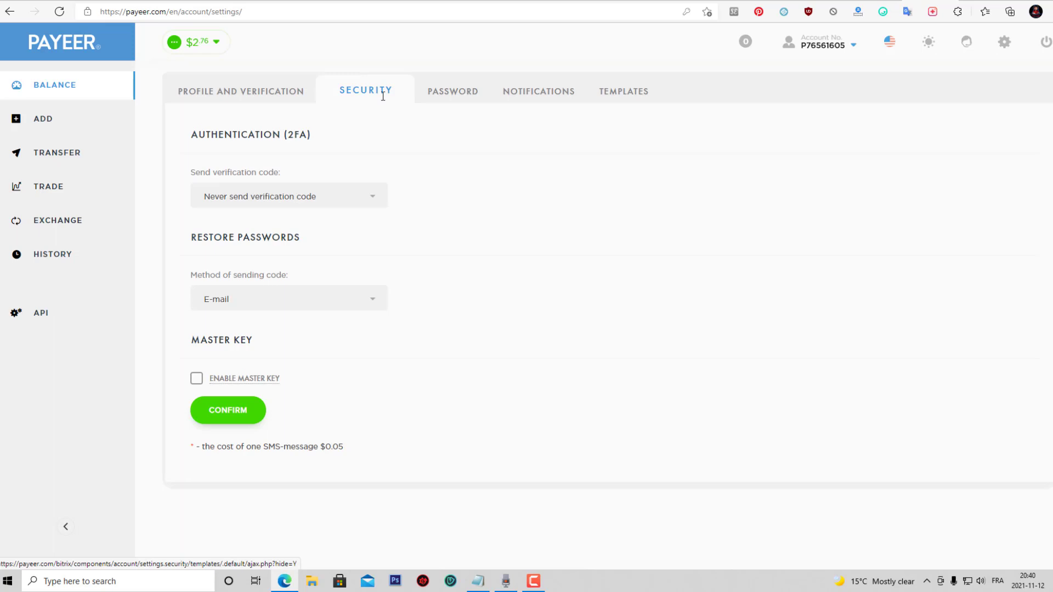
{"action": "left_click", "coordinate": [445, 102]}
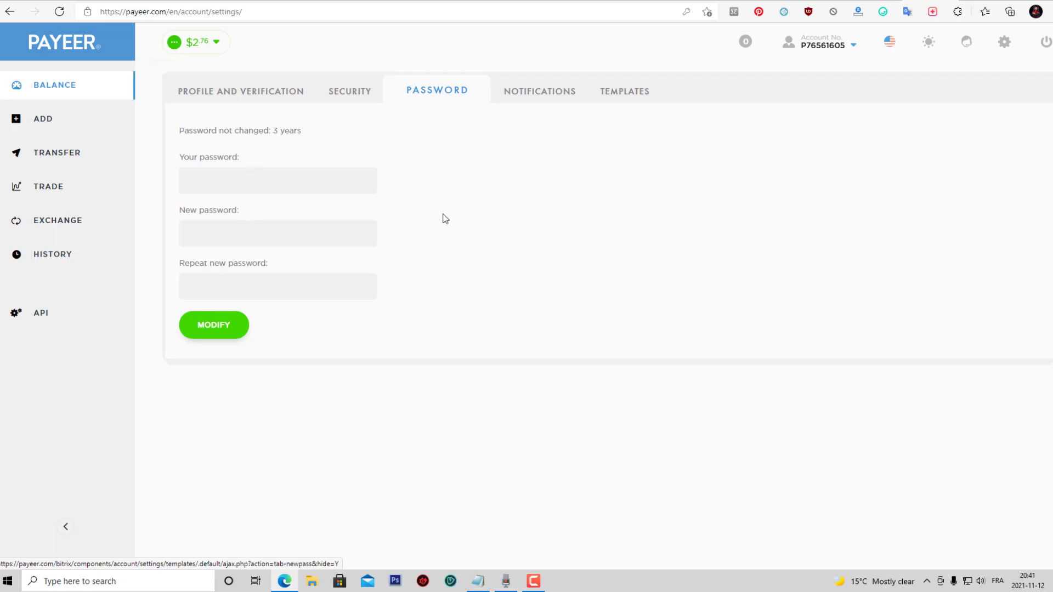
Switch to Notifications, then open My Referrals showing the 10% plan and partner links.
{"action": "left_click", "coordinate": [540, 91]}
{"action": "mouse_move", "coordinate": [1004, 42]}
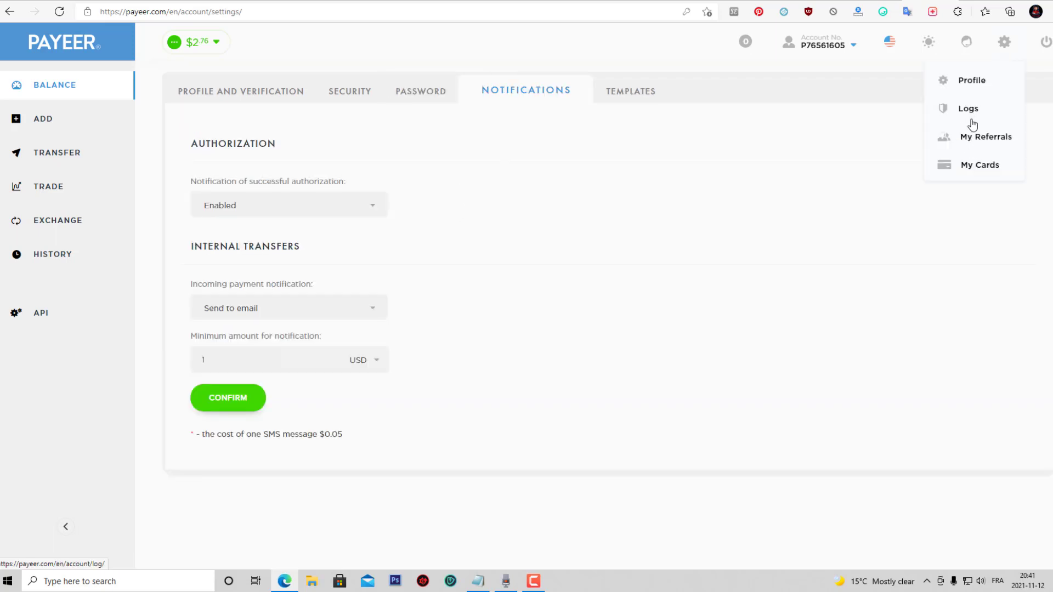
{"action": "left_click", "coordinate": [975, 138]}
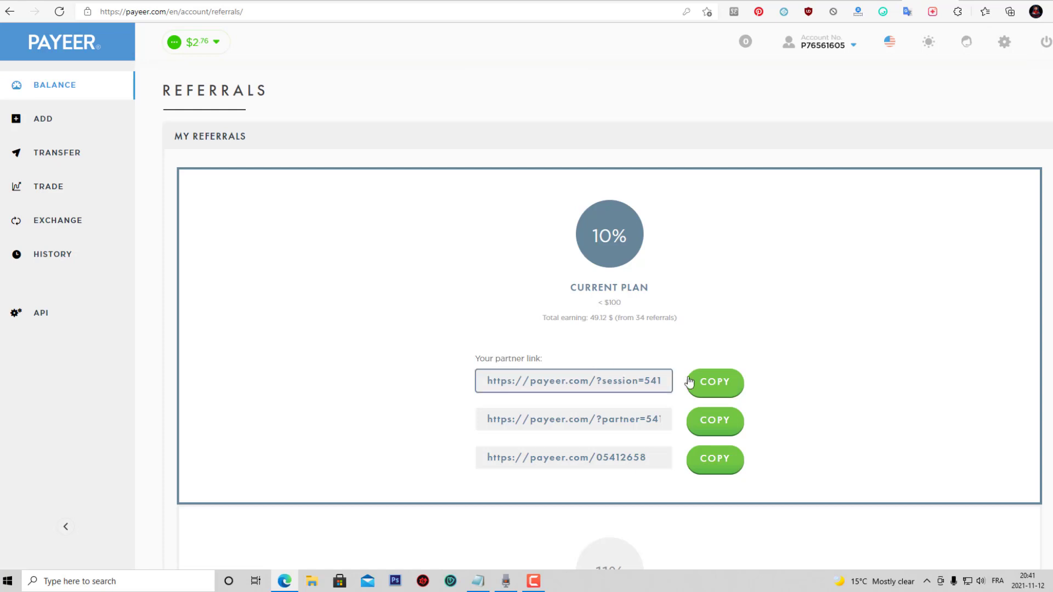
{"action": "scroll", "coordinate": [762, 320], "scroll_direction": "down", "scroll_amount": 2}
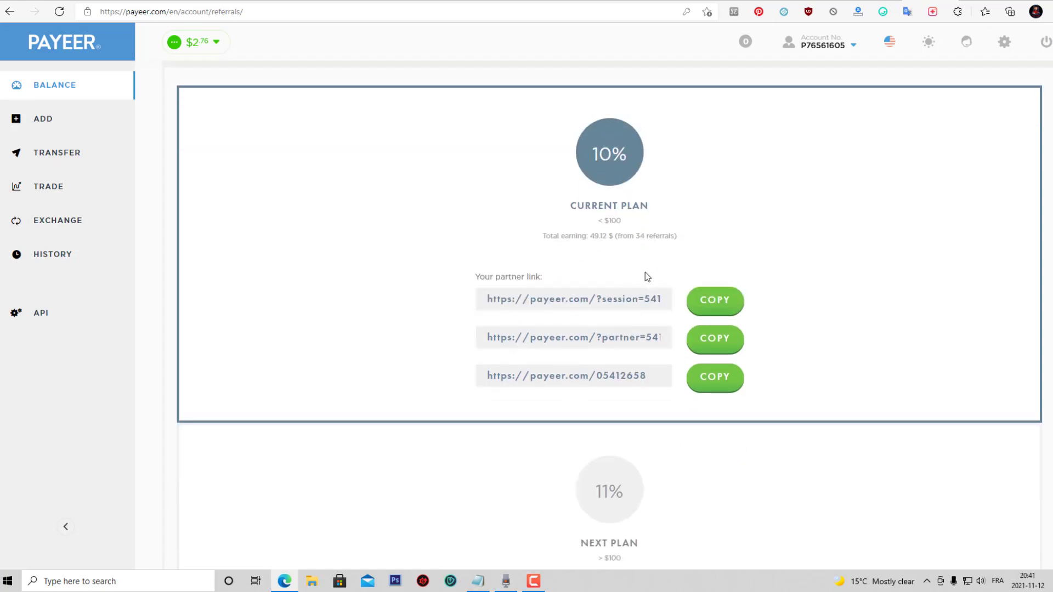
{"action": "scroll", "coordinate": [790, 237], "scroll_direction": "up", "scroll_amount": 2}
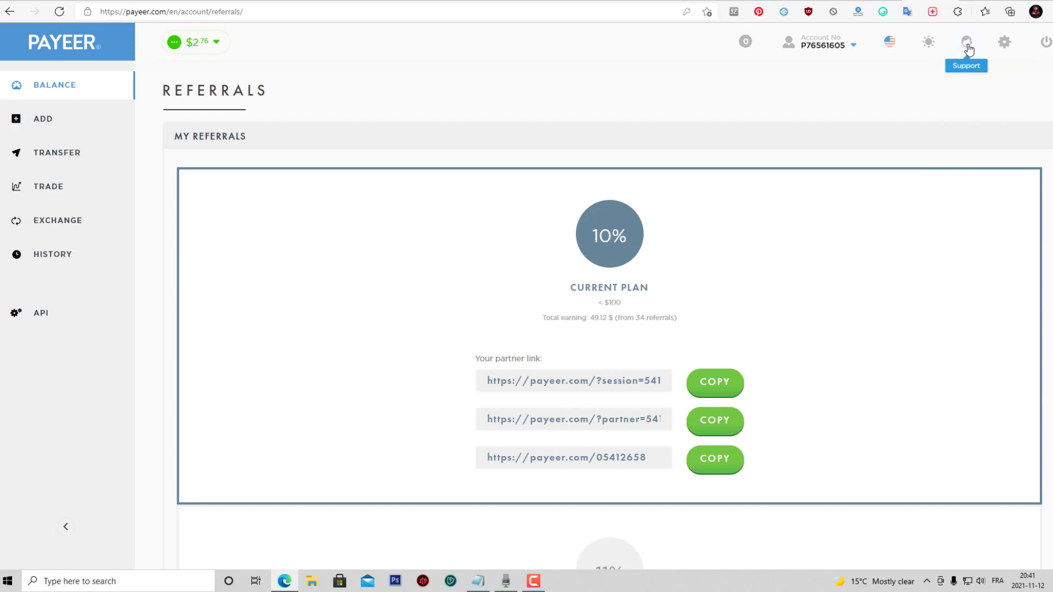
Switch the site theme to Dark and then back to Light.
{"action": "mouse_move", "coordinate": [929, 42]}
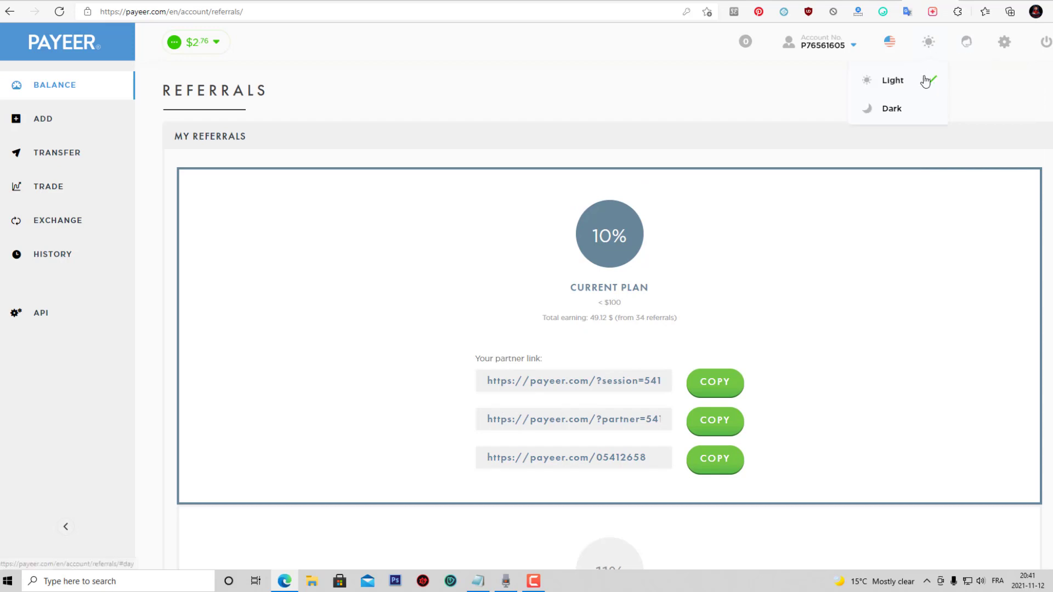
{"action": "left_click", "coordinate": [901, 109]}
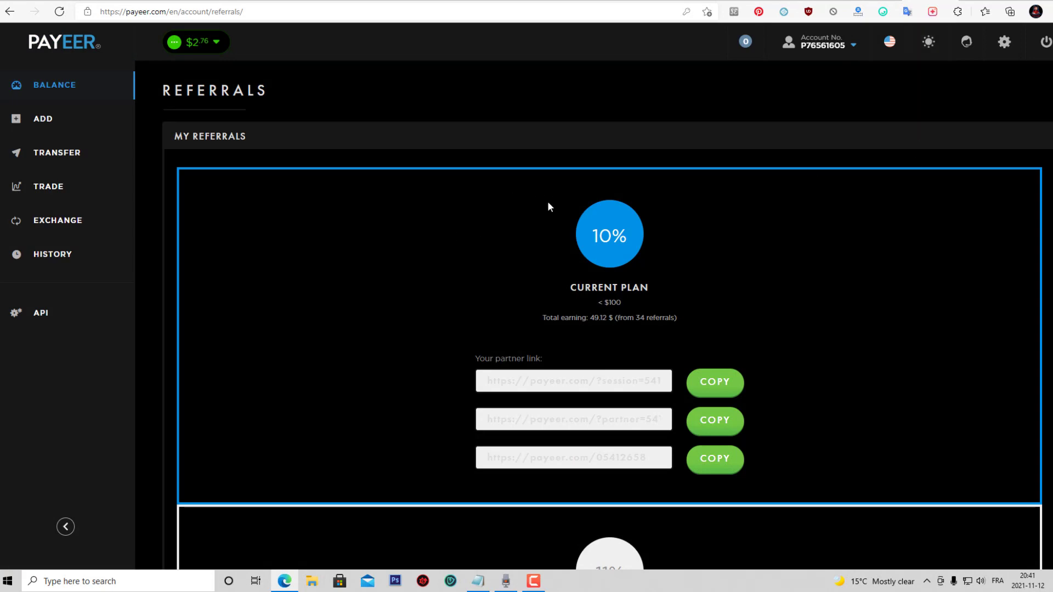
{"action": "mouse_move", "coordinate": [928, 42]}
{"action": "left_click", "coordinate": [877, 80]}
{"action": "mouse_move", "coordinate": [889, 46]}
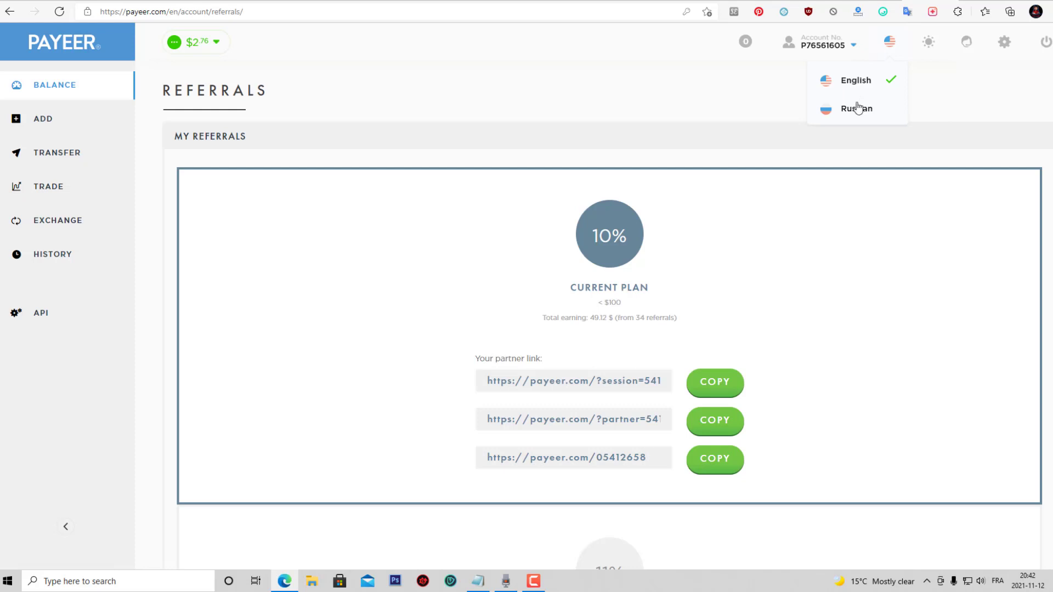
{"action": "mouse_move", "coordinate": [826, 67]}
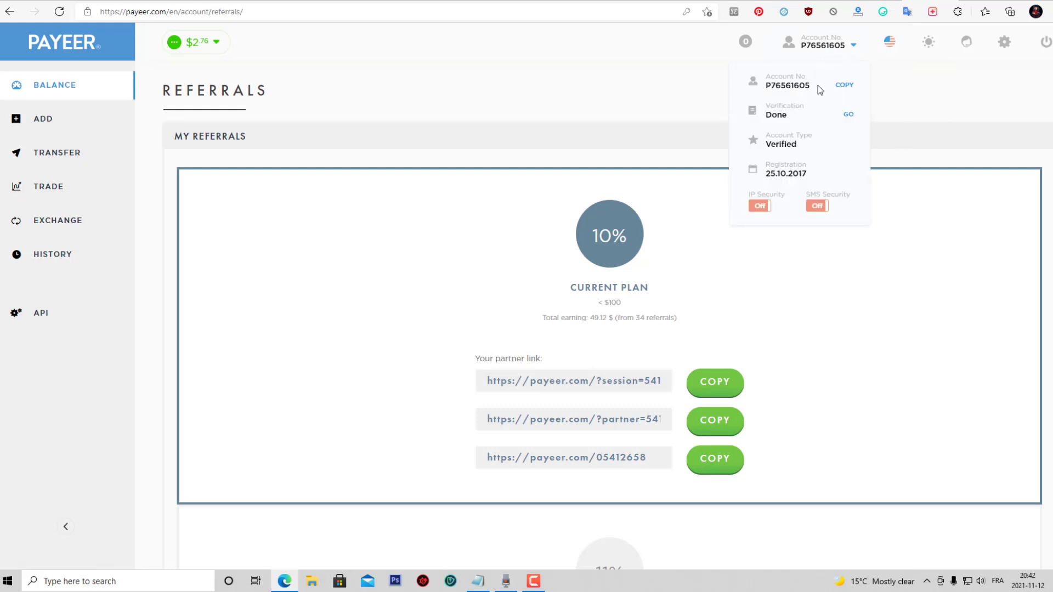
{"action": "left_click_drag", "start_coordinate": [812, 88], "coordinate": [765, 86]}
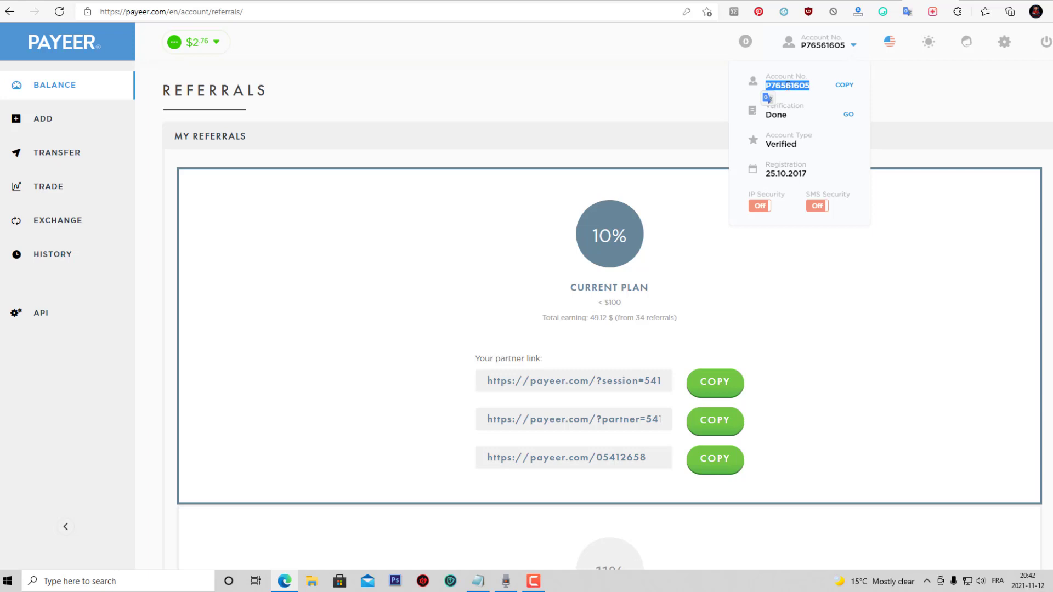
Start an Add funds deposit into the EUR account with MasterCard as the payment system.
{"action": "left_click", "coordinate": [42, 125]}
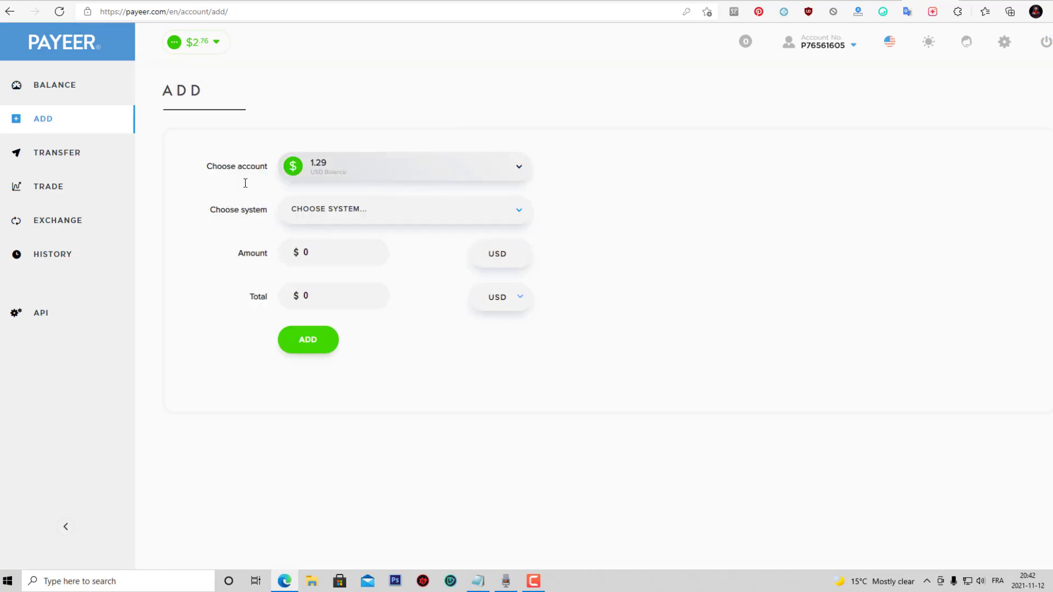
{"action": "left_click", "coordinate": [364, 173]}
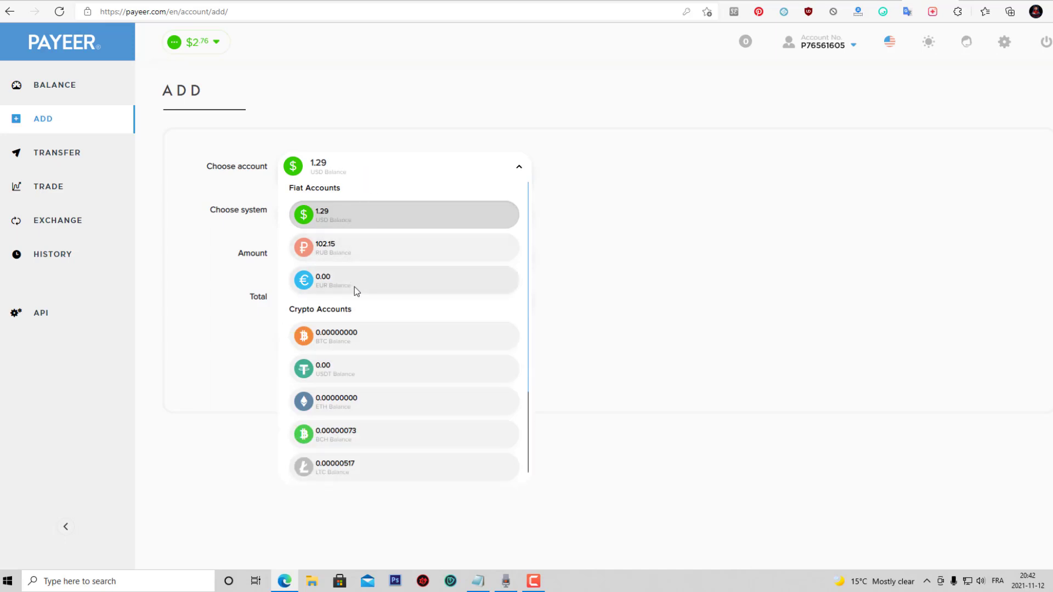
{"action": "left_click", "coordinate": [354, 284]}
{"action": "left_click", "coordinate": [472, 212]}
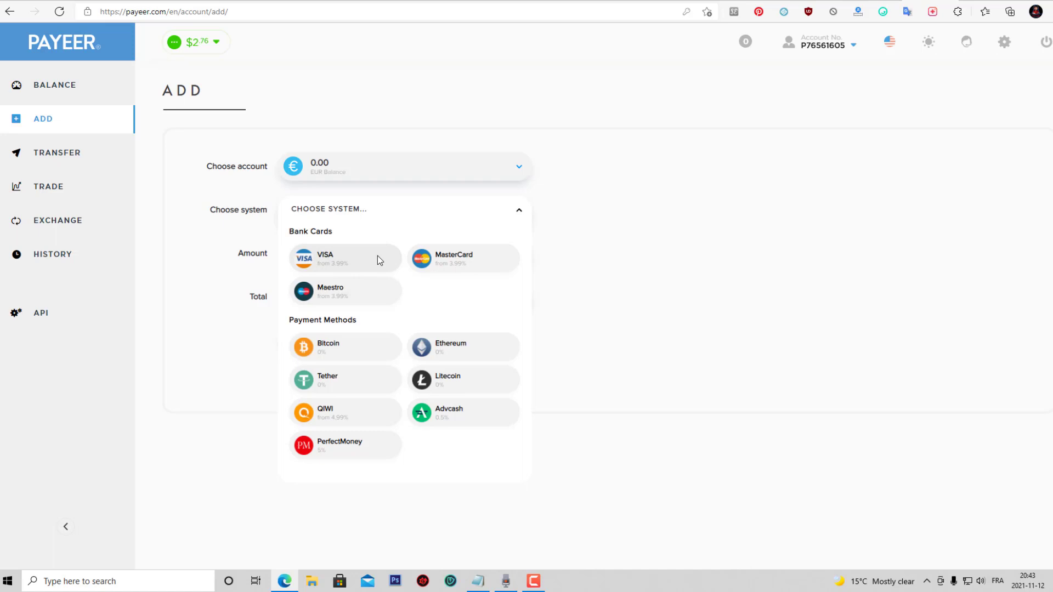
{"action": "left_click", "coordinate": [451, 262]}
{"action": "left_click", "coordinate": [306, 253]}
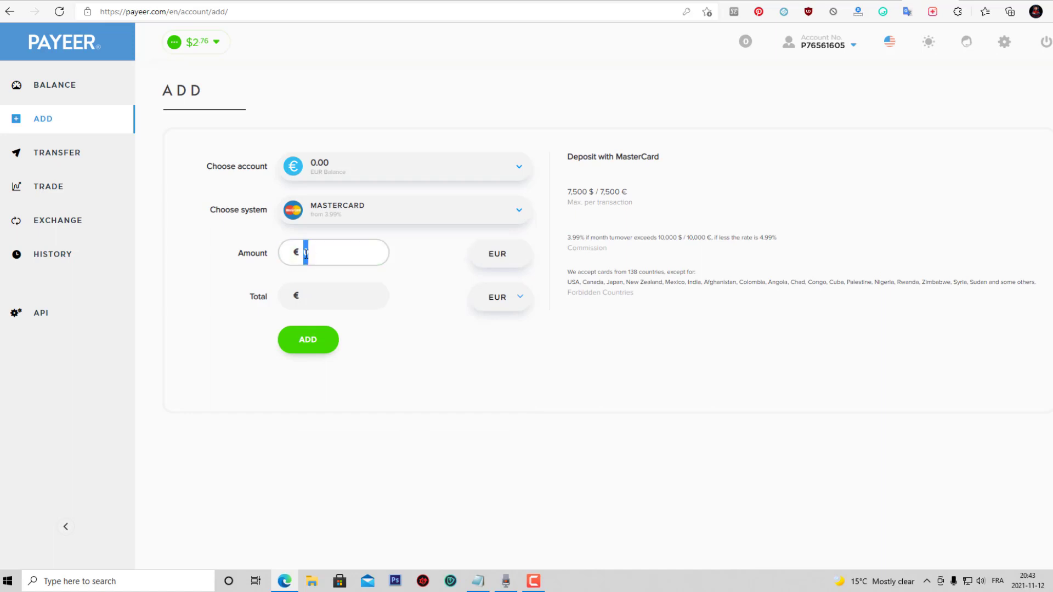
Switch the deposit account to USD 1.29 and reselect MasterCard as the payment system.
{"action": "left_click", "coordinate": [382, 163]}
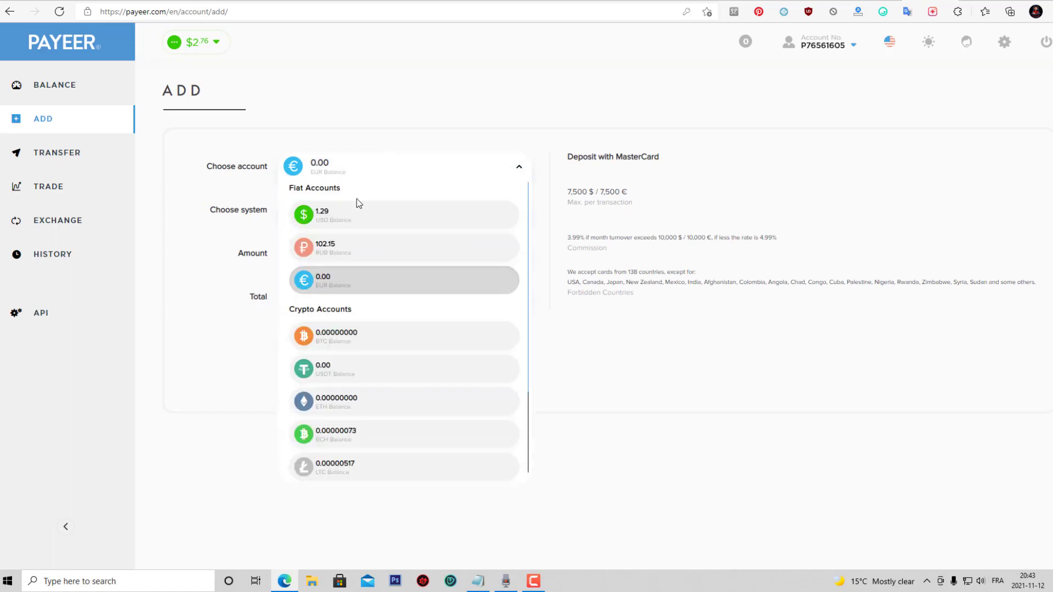
{"action": "left_click", "coordinate": [356, 213]}
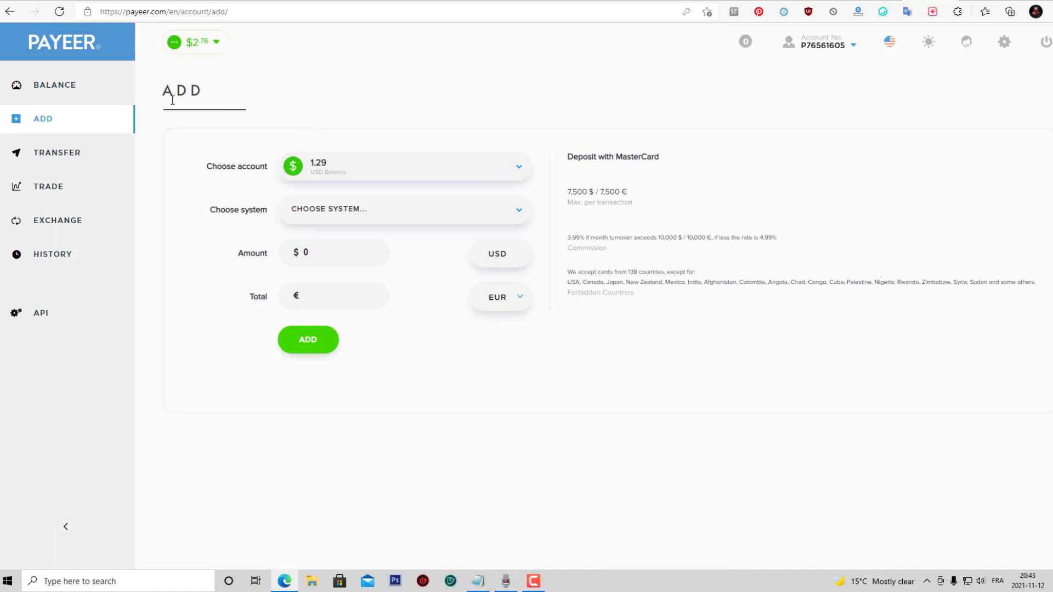
{"action": "left_click", "coordinate": [69, 87]}
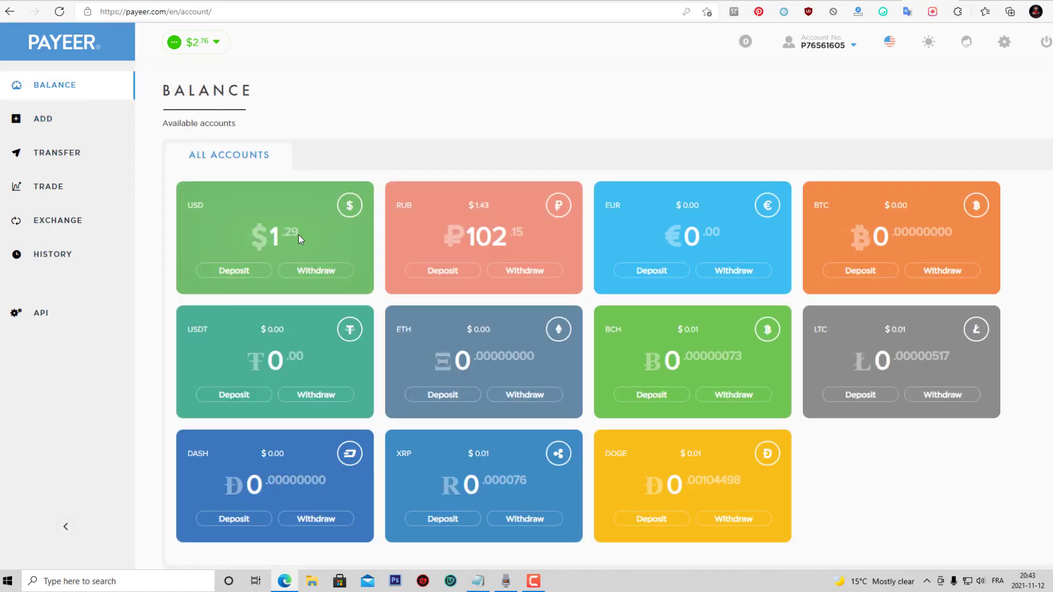
{"action": "left_click", "coordinate": [42, 121]}
{"action": "left_click", "coordinate": [359, 180]}
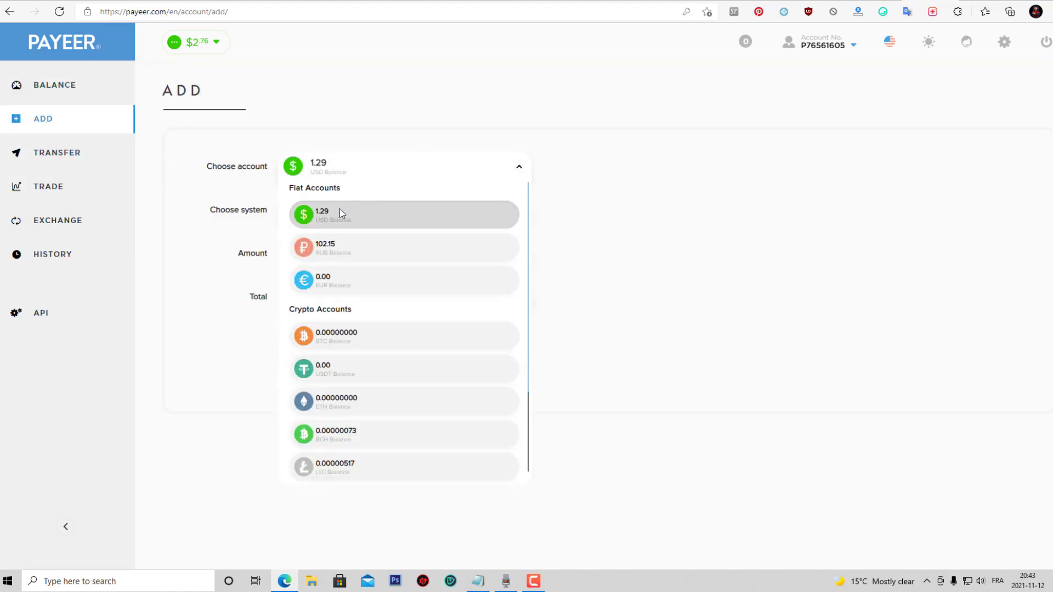
{"action": "left_click", "coordinate": [340, 214]}
{"action": "left_click", "coordinate": [354, 215]}
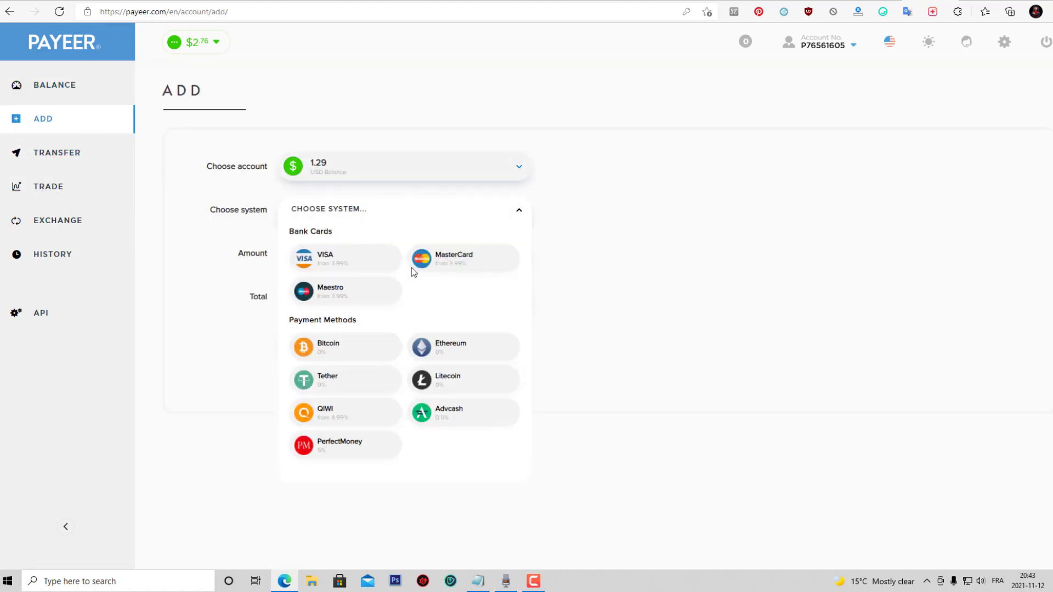
{"action": "left_click", "coordinate": [455, 260]}
Enter 20 as the deposit amount, keeping MasterCard, for a $21.06 total.
{"action": "double_click", "coordinate": [305, 253]}
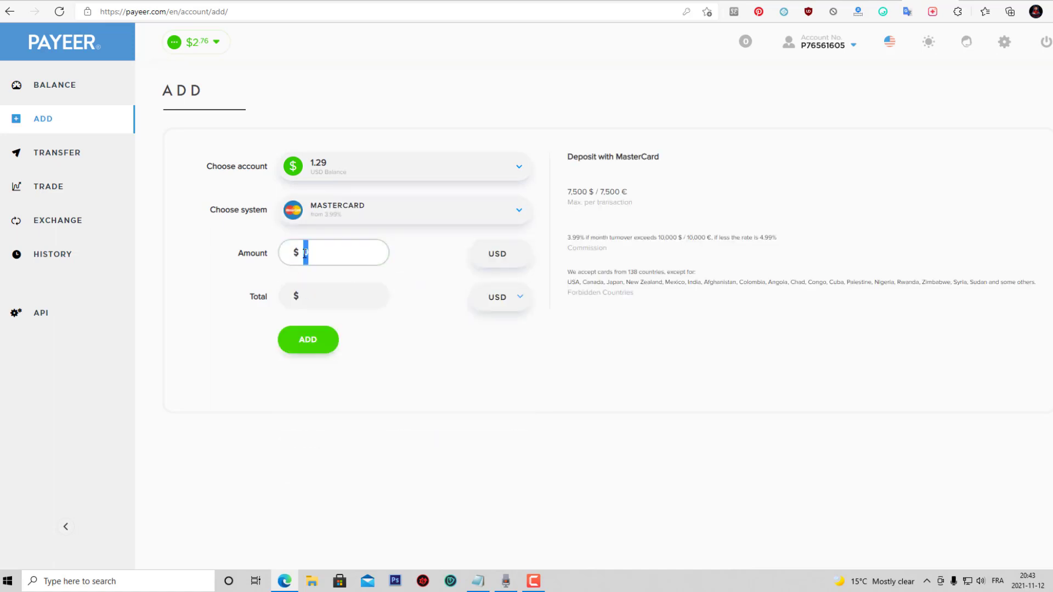
{"action": "type", "text": "20"}
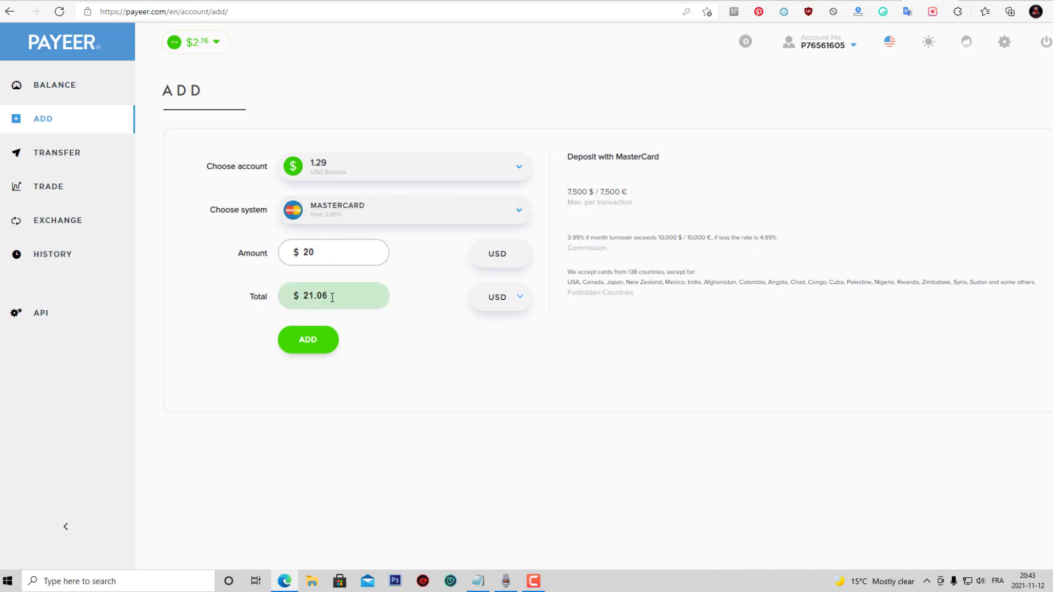
{"action": "left_click", "coordinate": [395, 222]}
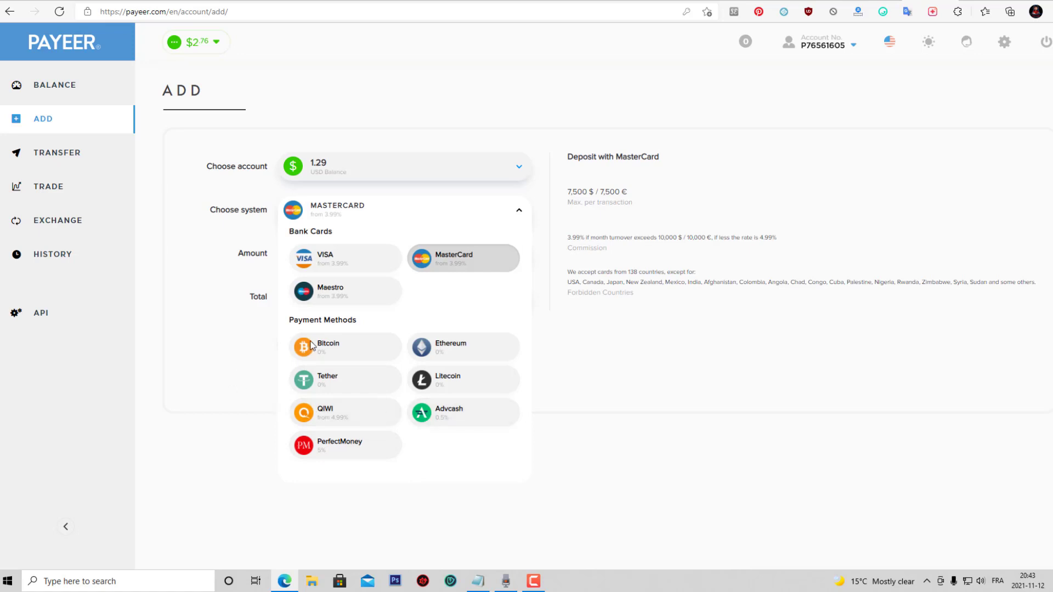
{"action": "left_click", "coordinate": [463, 257]}
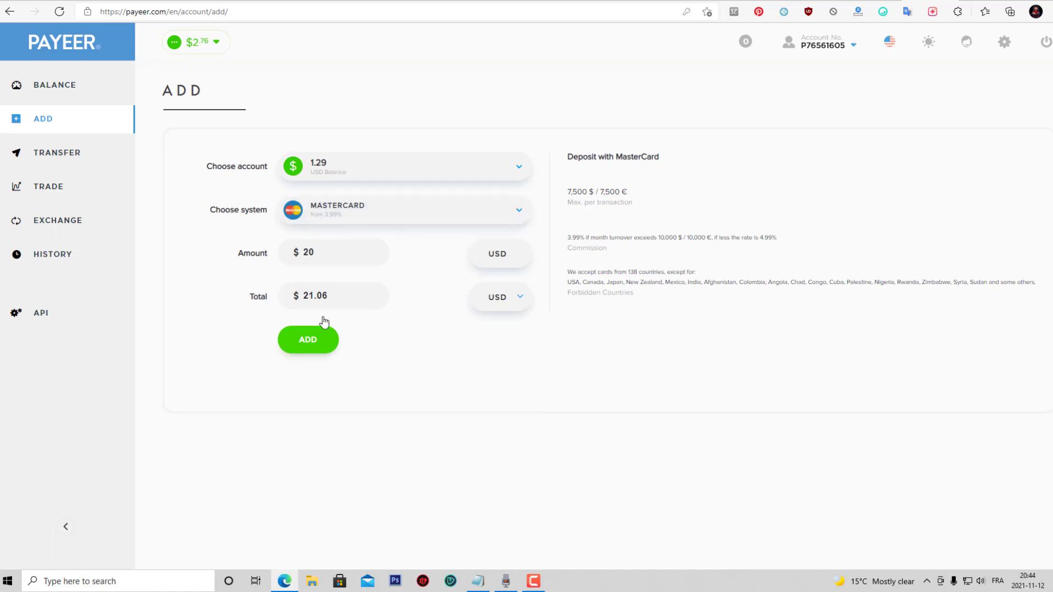
Submit the $20 deposit, confirm the 21.06 $ invoice and focus the card number field.
{"action": "left_click", "coordinate": [308, 343]}
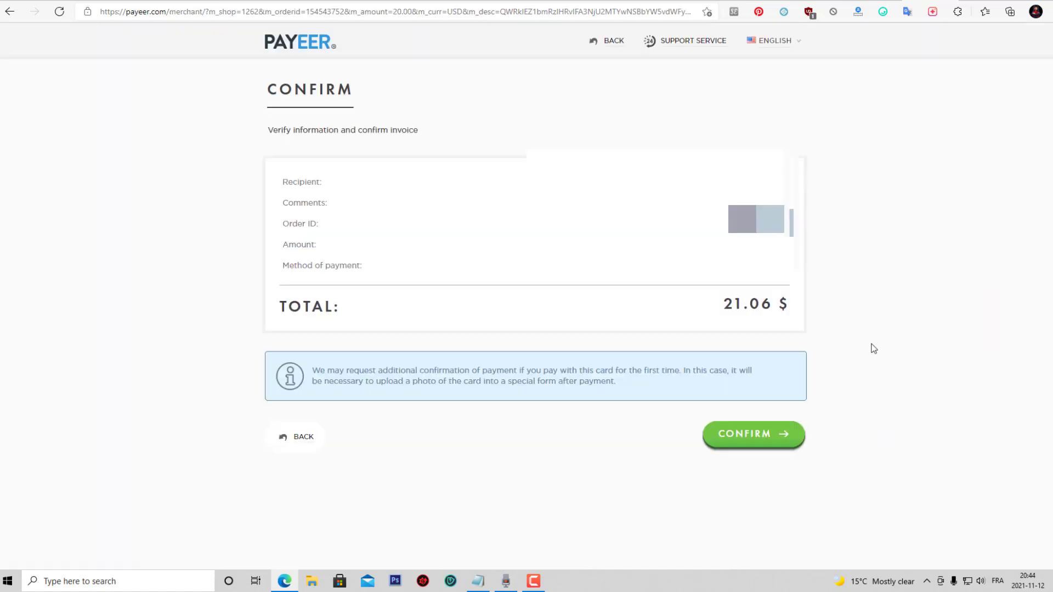
{"action": "left_click", "coordinate": [761, 434]}
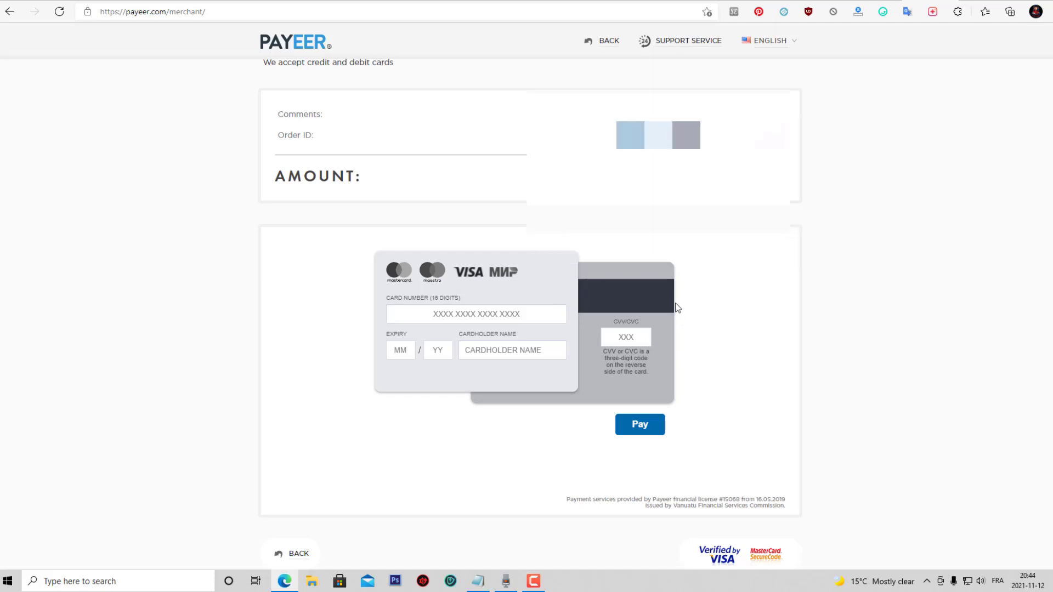
{"action": "left_click", "coordinate": [505, 312]}
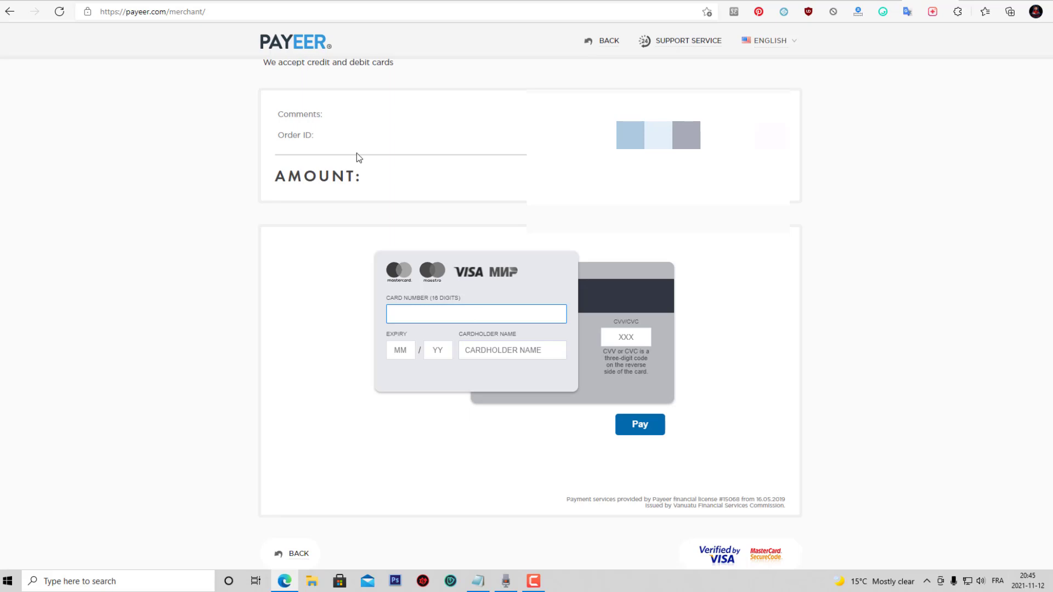
Open the Transfer form with PAYEER kept as the transfer system.
{"action": "left_click", "coordinate": [308, 50]}
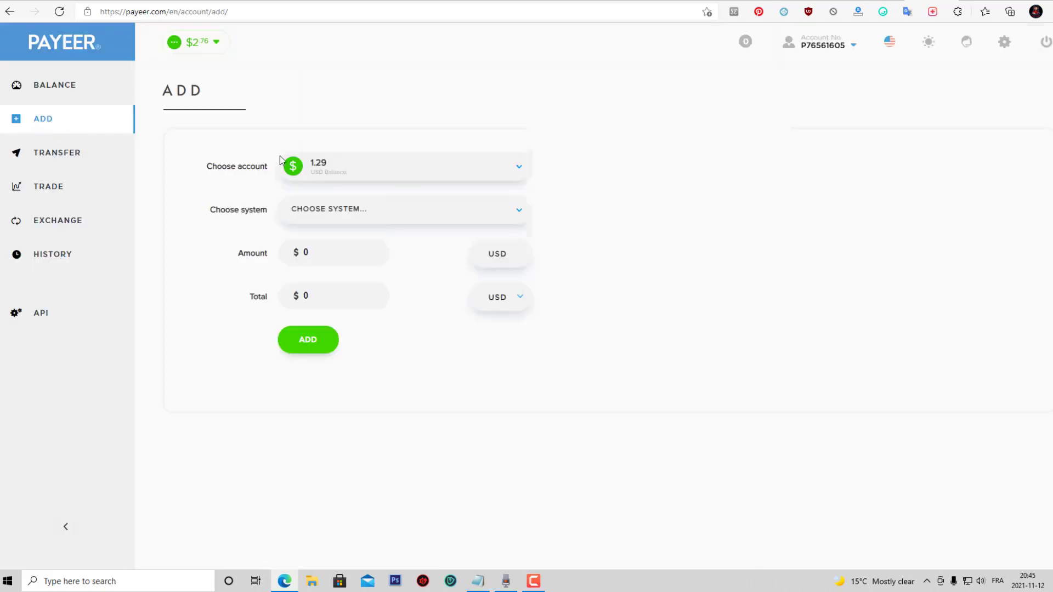
{"action": "left_click", "coordinate": [373, 171]}
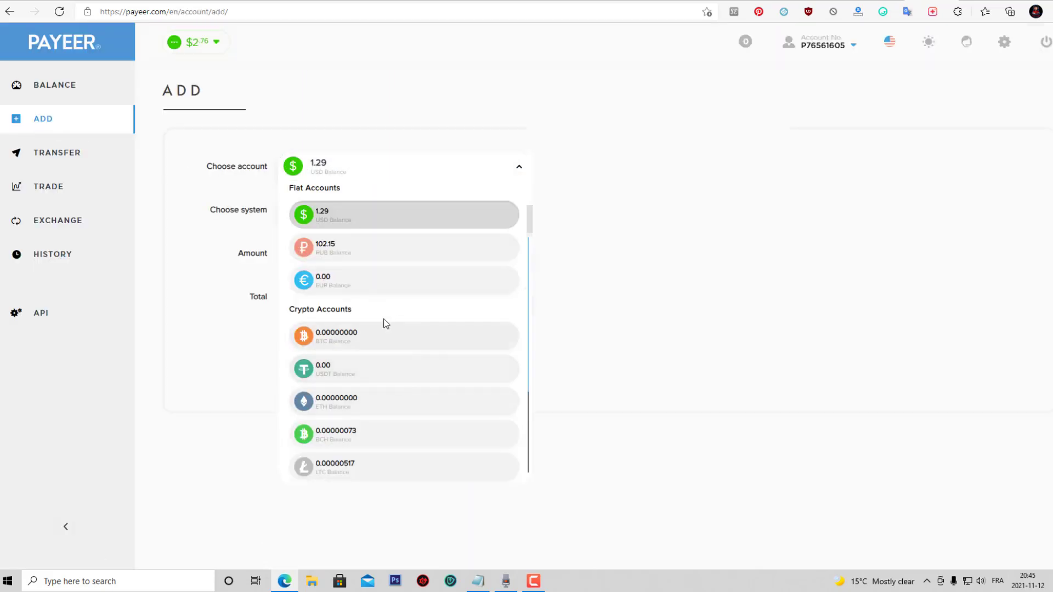
{"action": "left_click", "coordinate": [663, 225]}
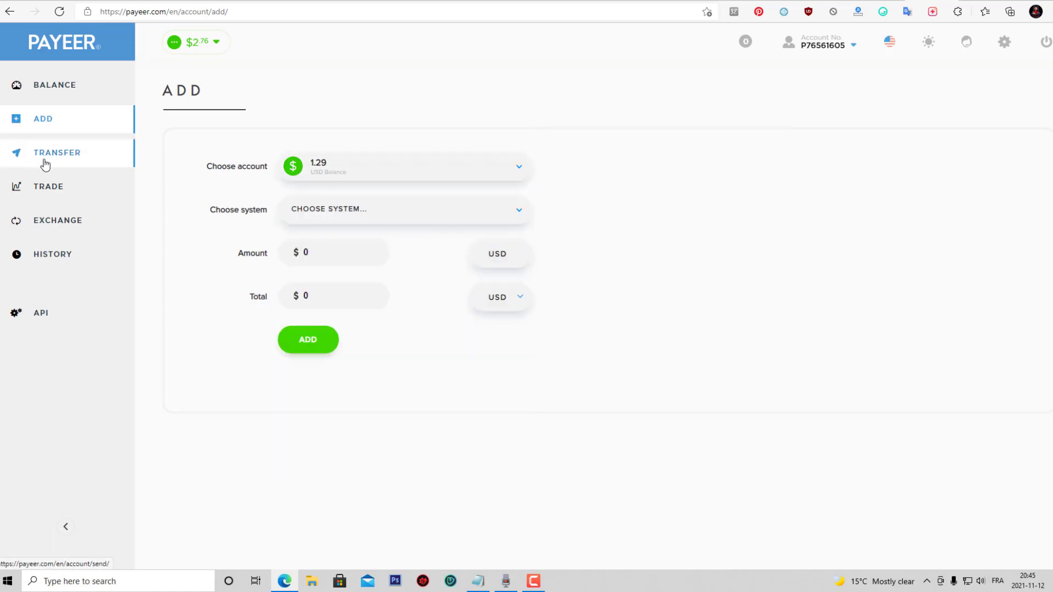
{"action": "left_click", "coordinate": [46, 164]}
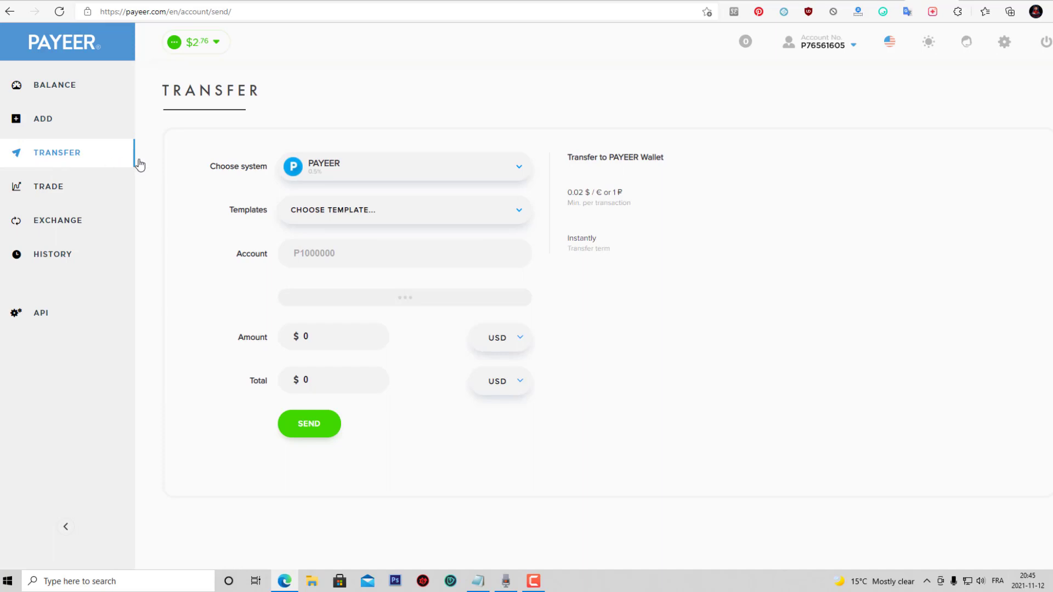
{"action": "left_click", "coordinate": [397, 181]}
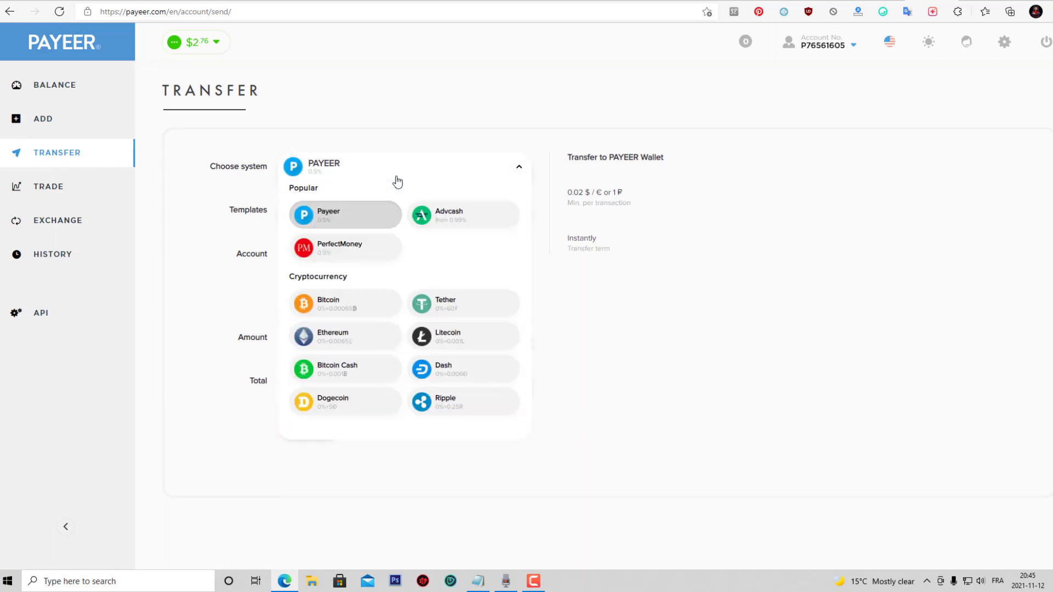
{"action": "left_click", "coordinate": [343, 210]}
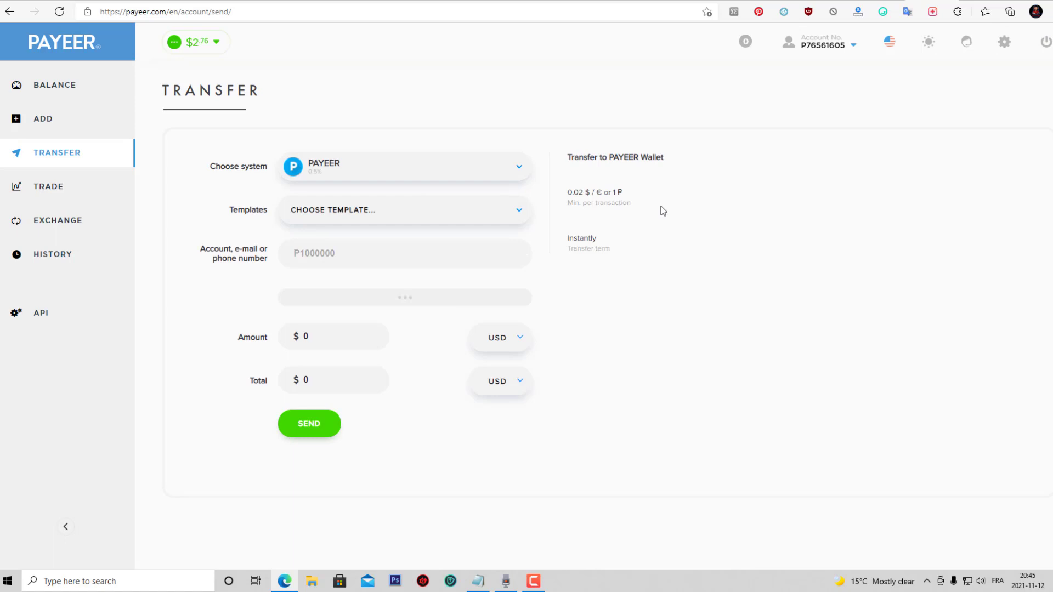
Enter the recipient's Payeer account number in the Account field.
{"action": "mouse_move", "coordinate": [821, 45]}
{"action": "left_click_drag", "start_coordinate": [812, 86], "coordinate": [768, 85]}
{"action": "left_click", "coordinate": [392, 249]}
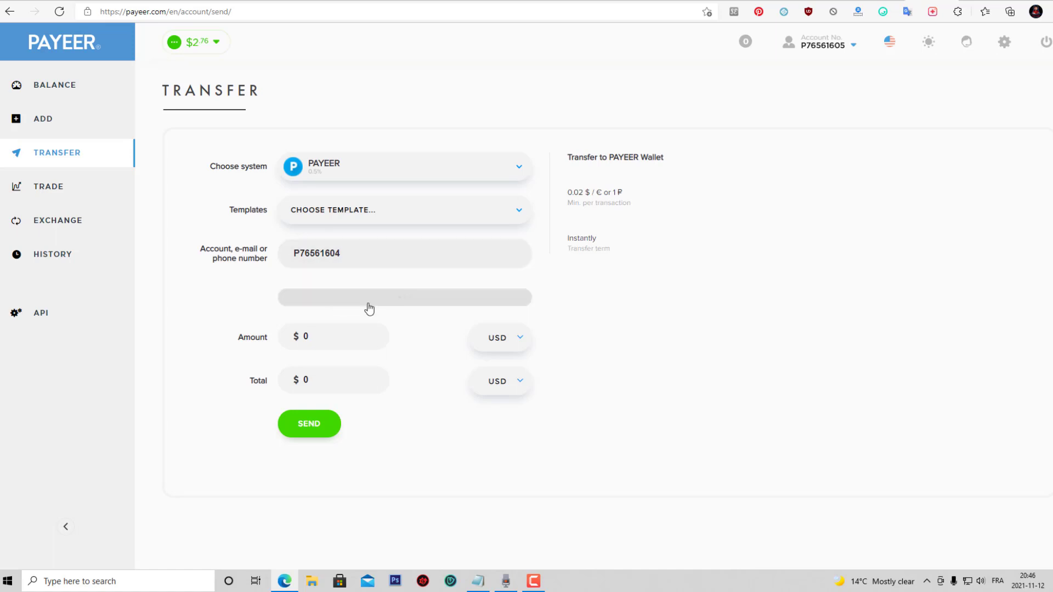
Enter a 10 USD transfer amount for a 10.05 total, keeping USD and the chosen system.
{"action": "double_click", "coordinate": [306, 336]}
{"action": "type", "text": "10"}
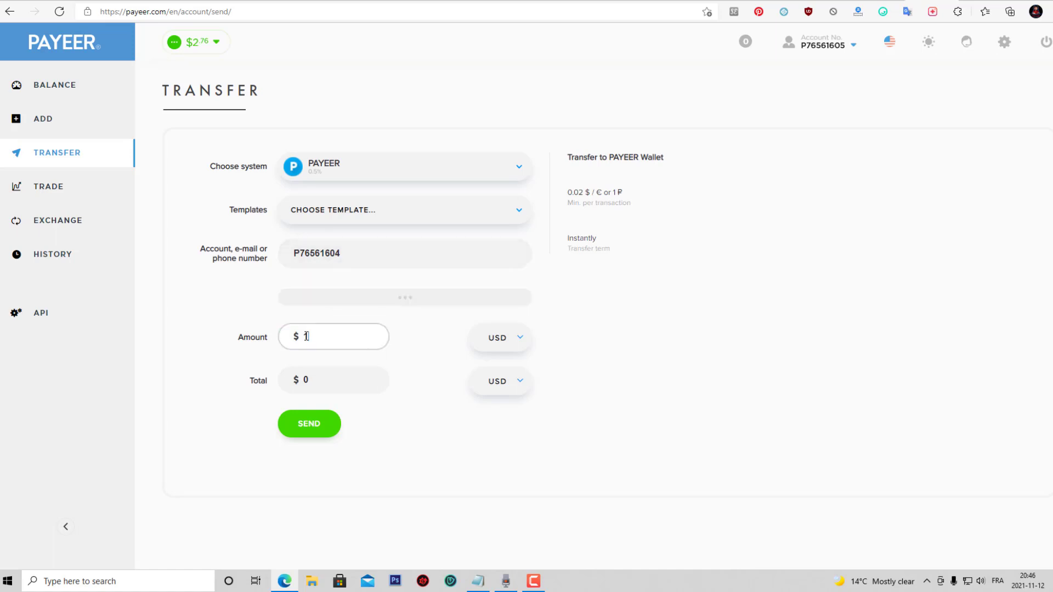
{"action": "left_click", "coordinate": [515, 339]}
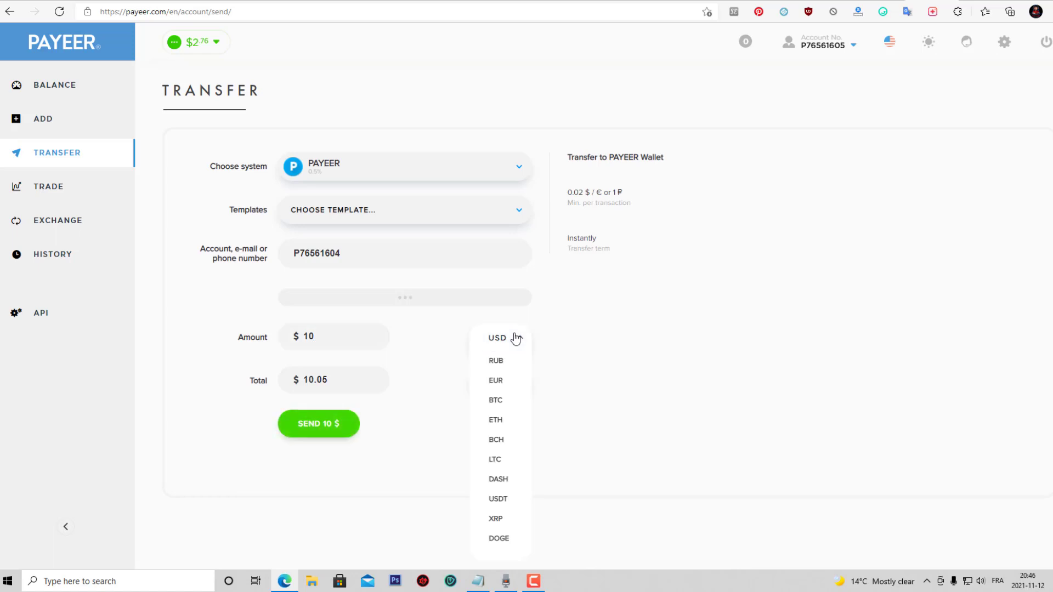
{"action": "left_click", "coordinate": [516, 338]}
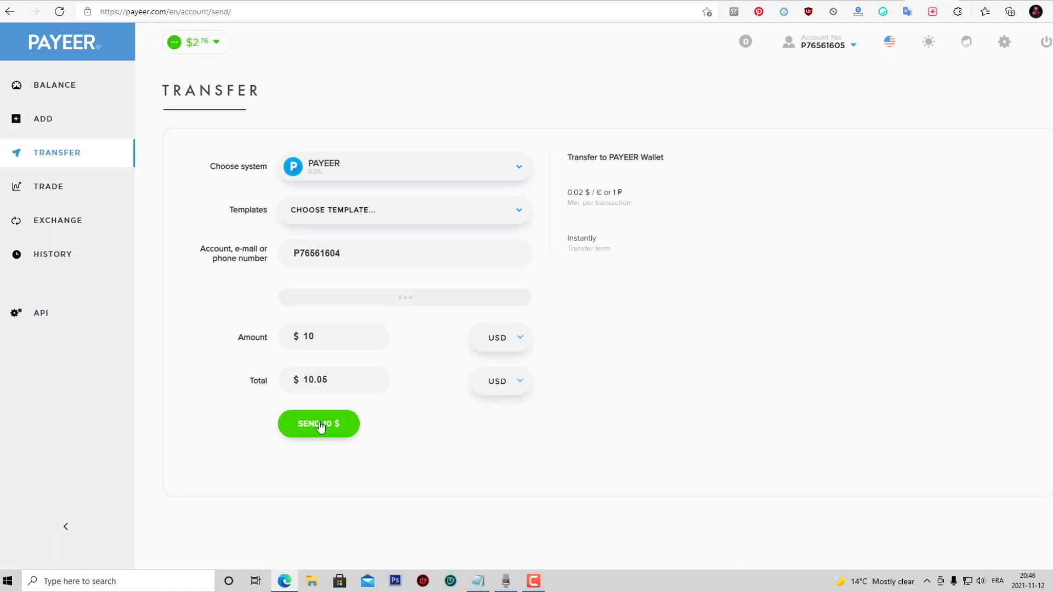
{"action": "left_click", "coordinate": [409, 171]}
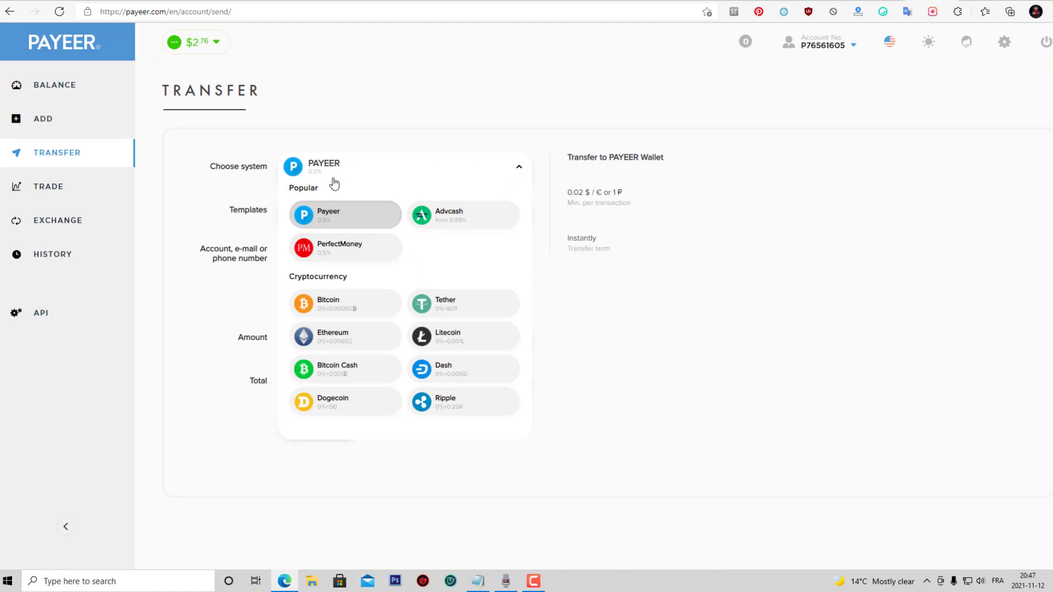
{"action": "left_click", "coordinate": [207, 183]}
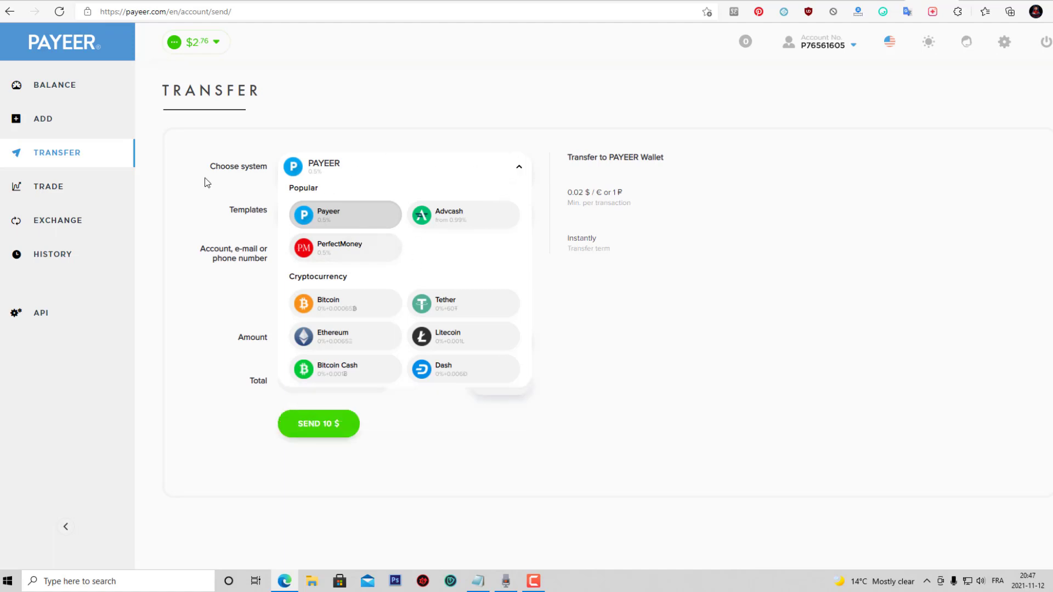
{"action": "left_click", "coordinate": [378, 174]}
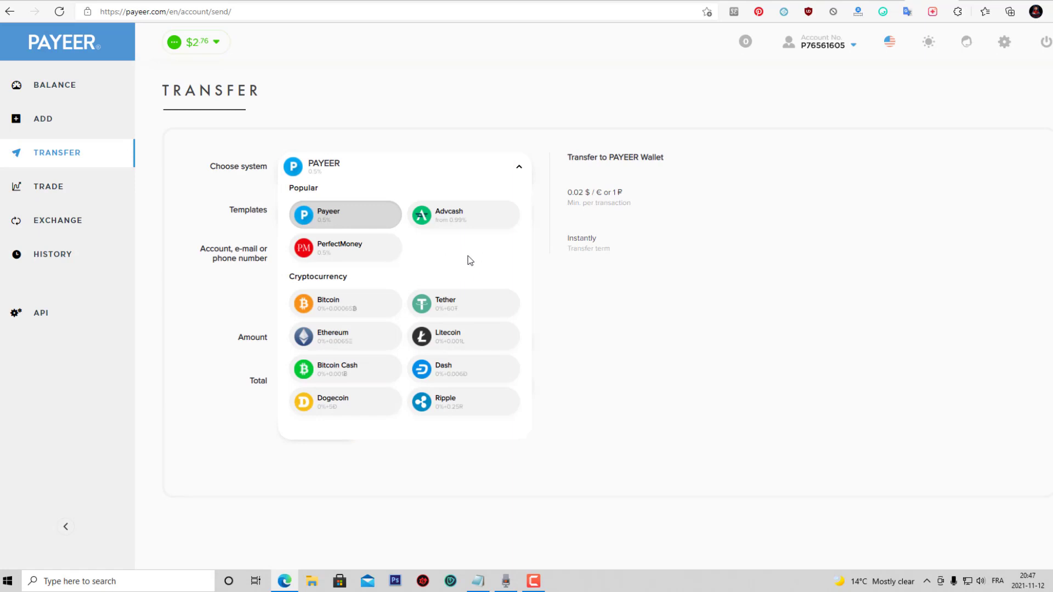
{"action": "left_click", "coordinate": [489, 169]}
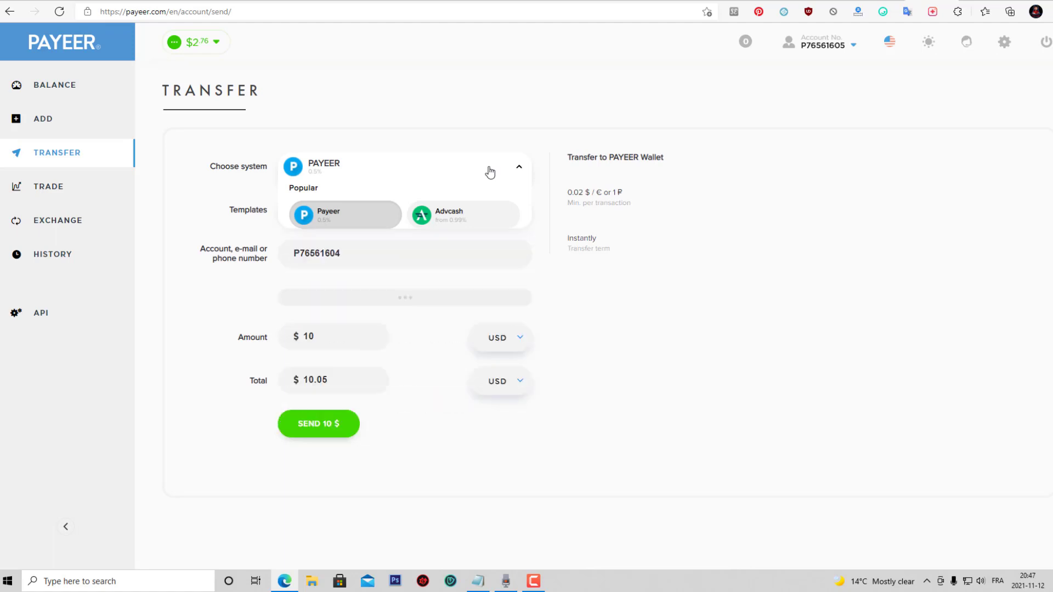
On the Trade page, fill the Bitcoin buy order with 0.0001 BTC at 64695, costing 6.47 USD.
{"action": "left_click", "coordinate": [51, 191]}
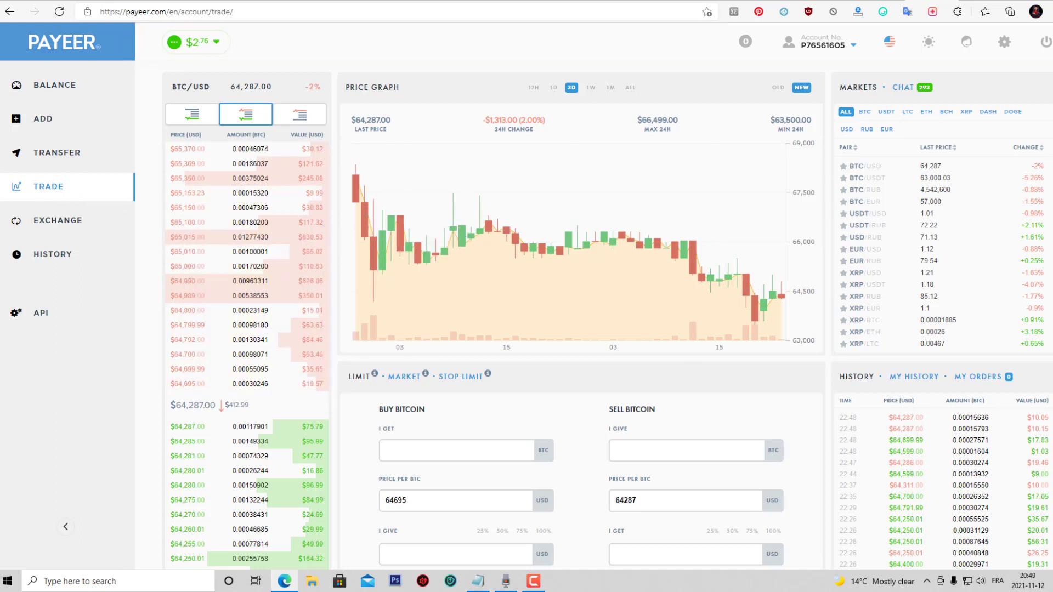
{"action": "scroll", "coordinate": [527, 296], "scroll_direction": "down", "scroll_amount": 2}
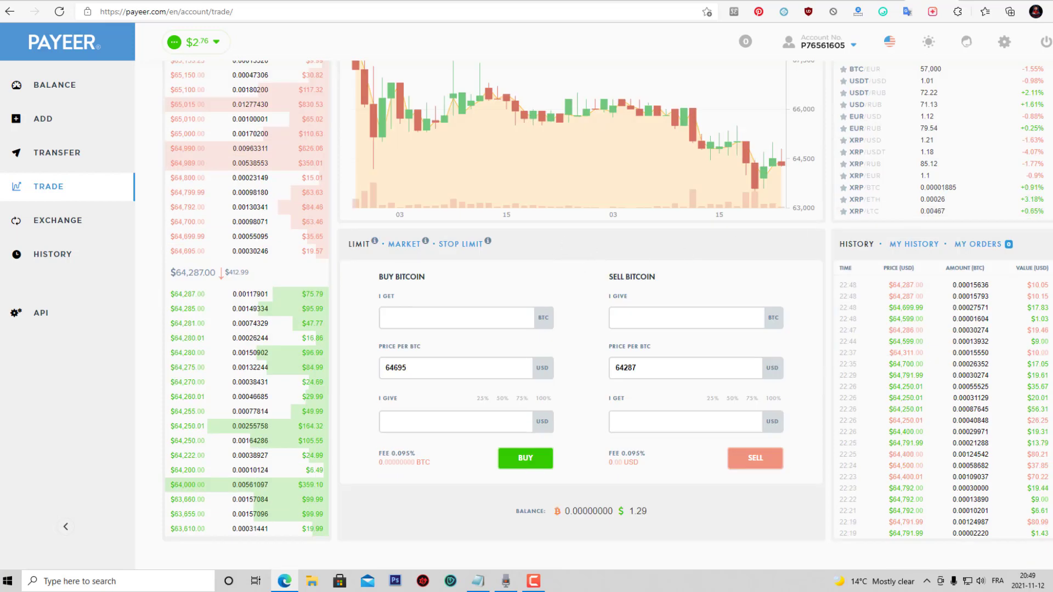
{"action": "scroll", "coordinate": [526, 296], "scroll_direction": "up", "scroll_amount": 2}
{"action": "scroll", "coordinate": [397, 312], "scroll_direction": "down", "scroll_amount": 2}
{"action": "left_click", "coordinate": [397, 312]}
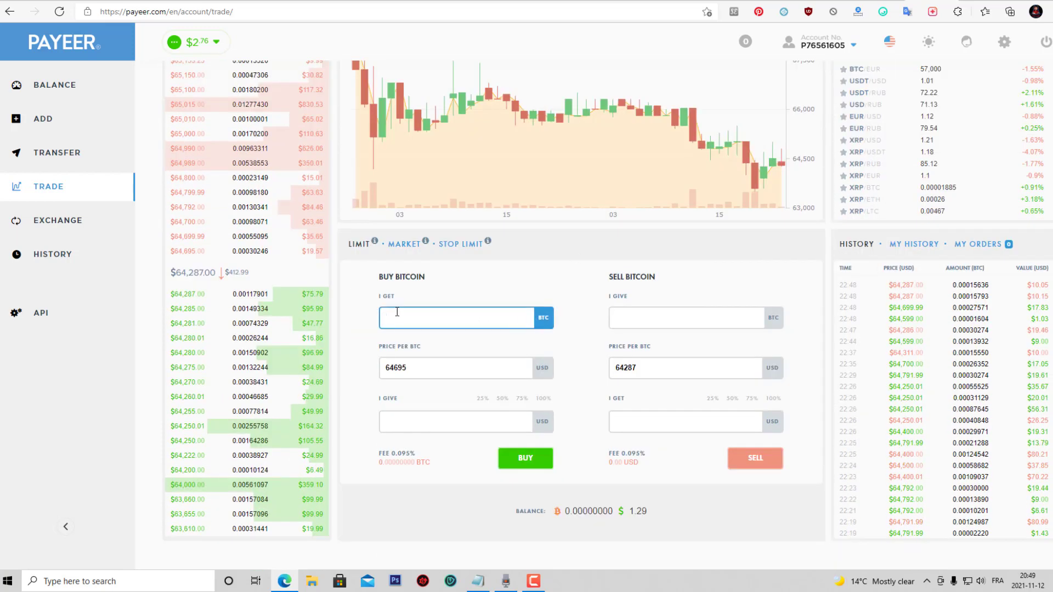
{"action": "type", "text": "0.0001"}
{"action": "left_click", "coordinate": [406, 368]}
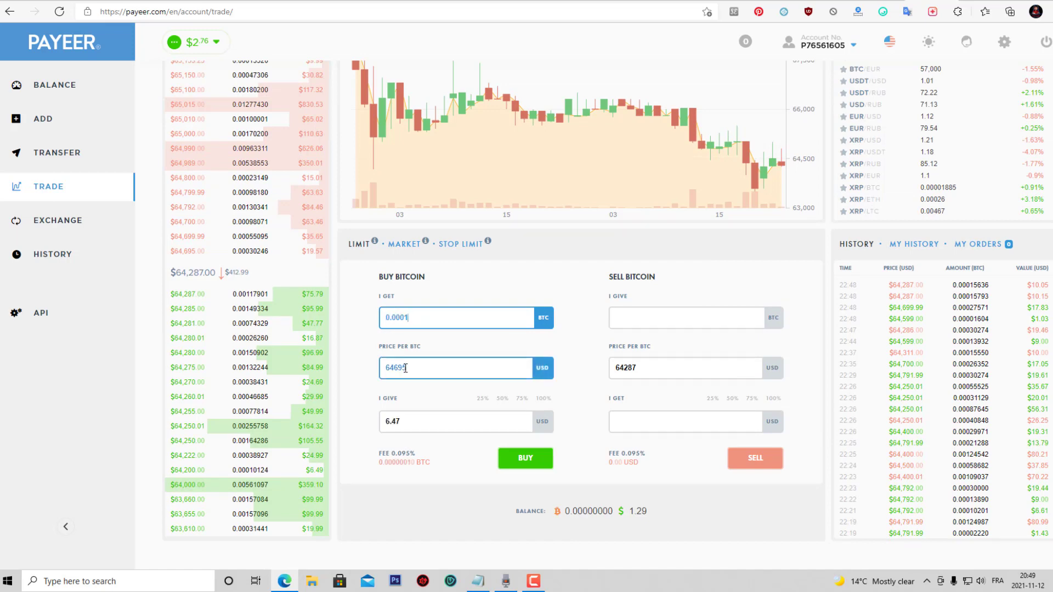
{"action": "left_click", "coordinate": [422, 319]}
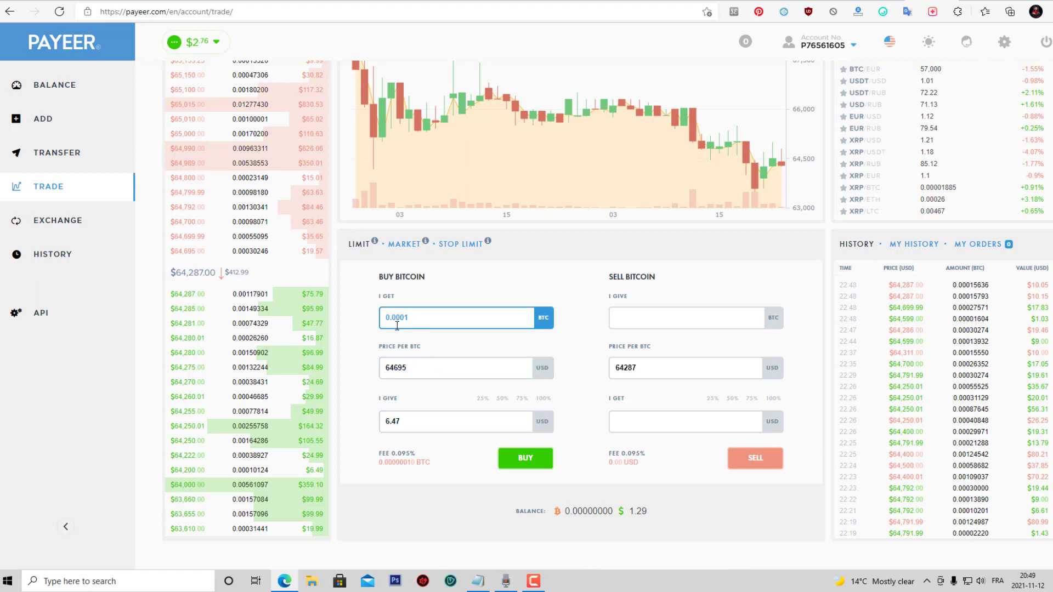
{"action": "left_click", "coordinate": [414, 421]}
{"action": "scroll", "coordinate": [527, 307], "scroll_direction": "up", "scroll_amount": 3}
{"action": "scroll", "coordinate": [413, 268], "scroll_direction": "down", "scroll_amount": 2}
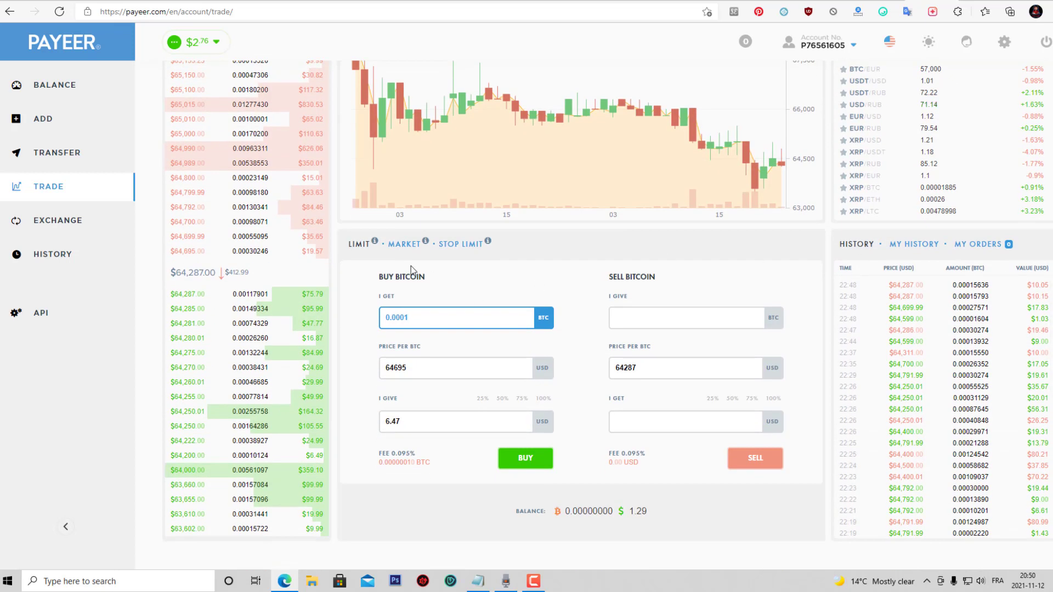
Enter 0.0002 BTC to sell, then switch the order form from Market to Stop Limit.
{"action": "left_click", "coordinate": [628, 317]}
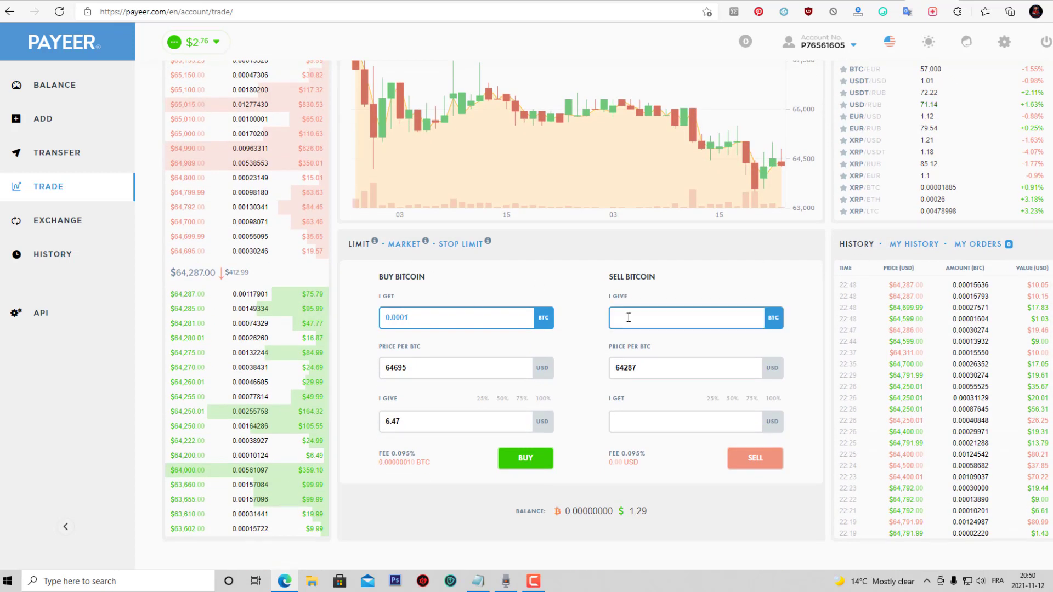
{"action": "type", "text": "0."}
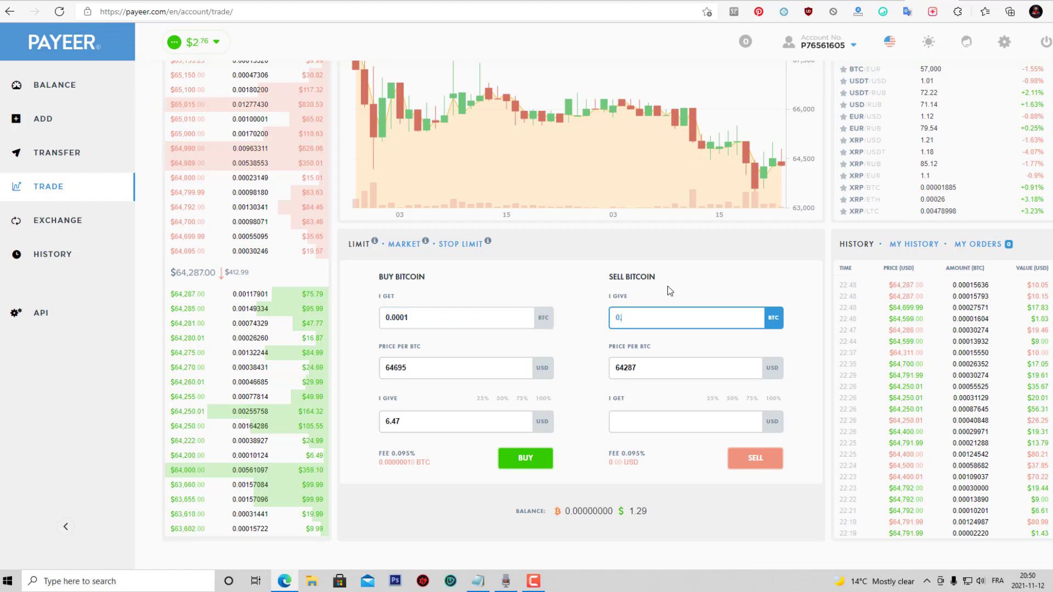
{"action": "type", "text": "0002"}
{"action": "scroll", "coordinate": [788, 434], "scroll_direction": "up", "scroll_amount": 1}
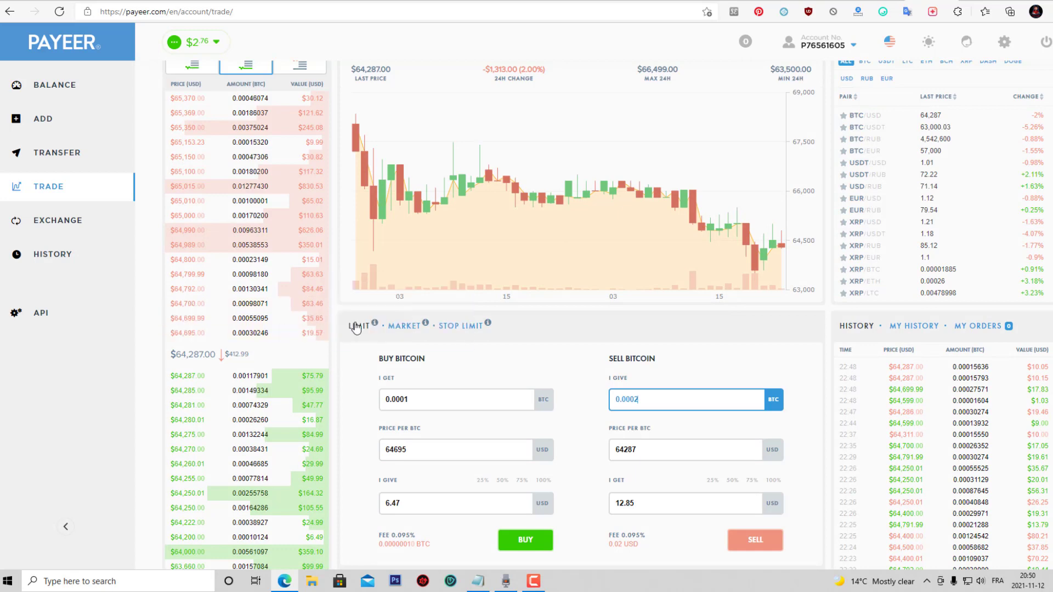
{"action": "left_click", "coordinate": [404, 326]}
{"action": "scroll", "coordinate": [939, 340], "scroll_direction": "down", "scroll_amount": 1}
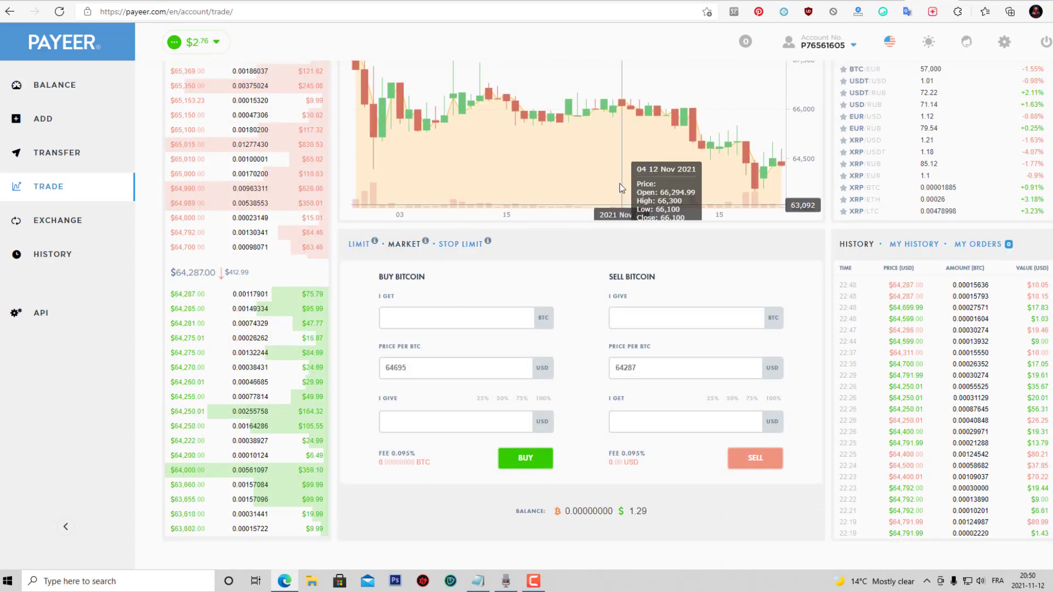
{"action": "scroll", "coordinate": [480, 240], "scroll_direction": "up", "scroll_amount": 2}
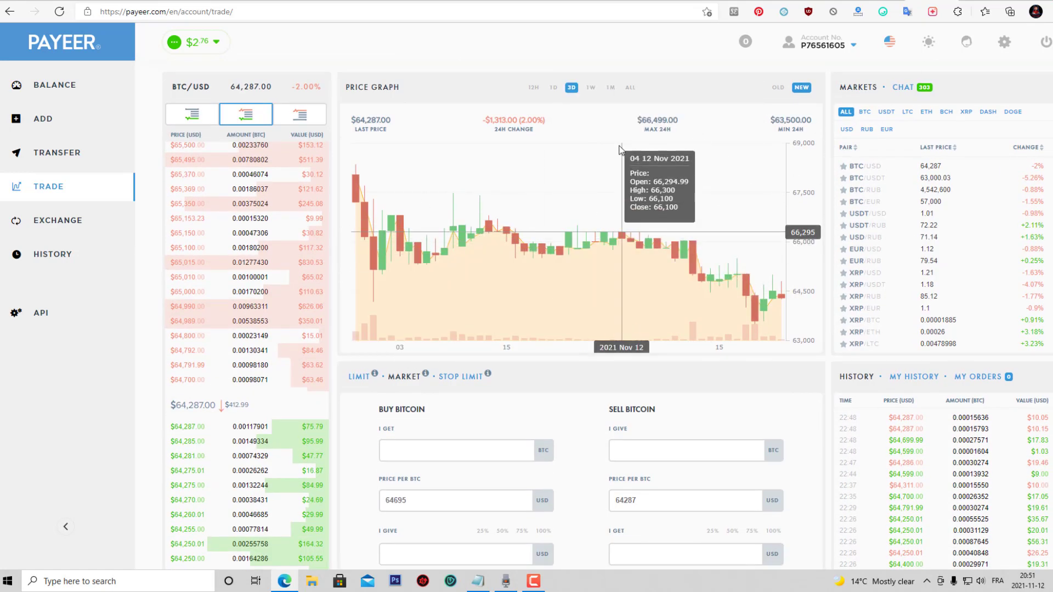
{"action": "left_click", "coordinate": [460, 376]}
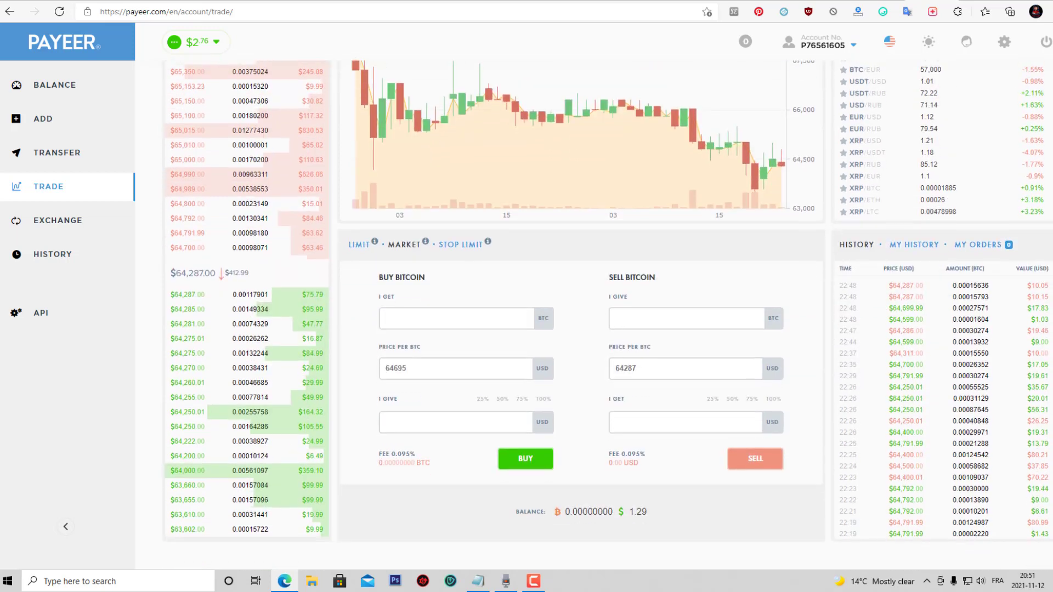
Open the Exchange page and enter a 0.0001 debit amount.
{"action": "left_click", "coordinate": [59, 228]}
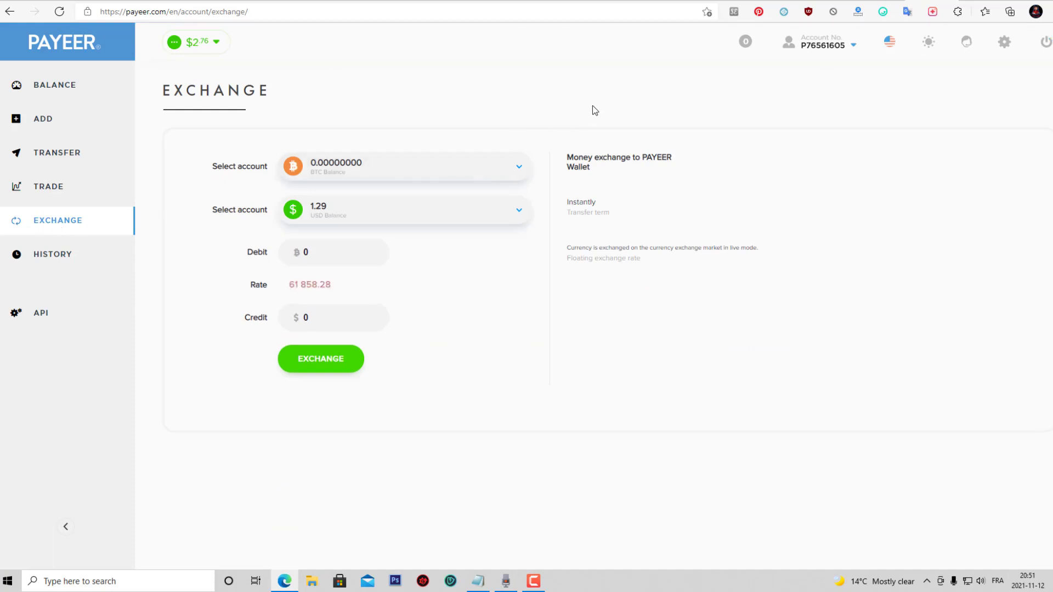
{"action": "left_click", "coordinate": [391, 167]}
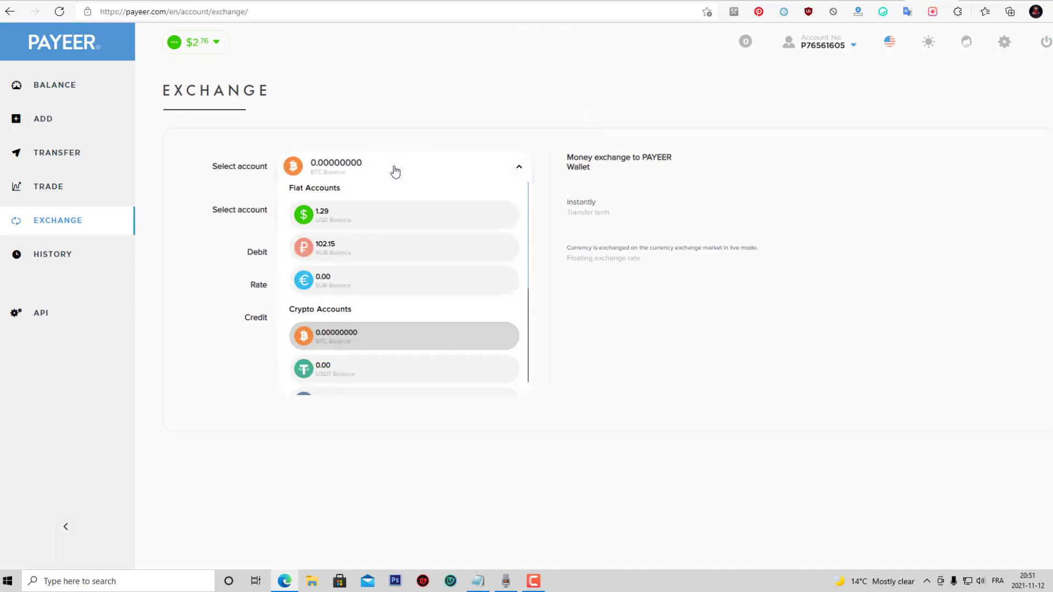
{"action": "double_click", "coordinate": [303, 252]}
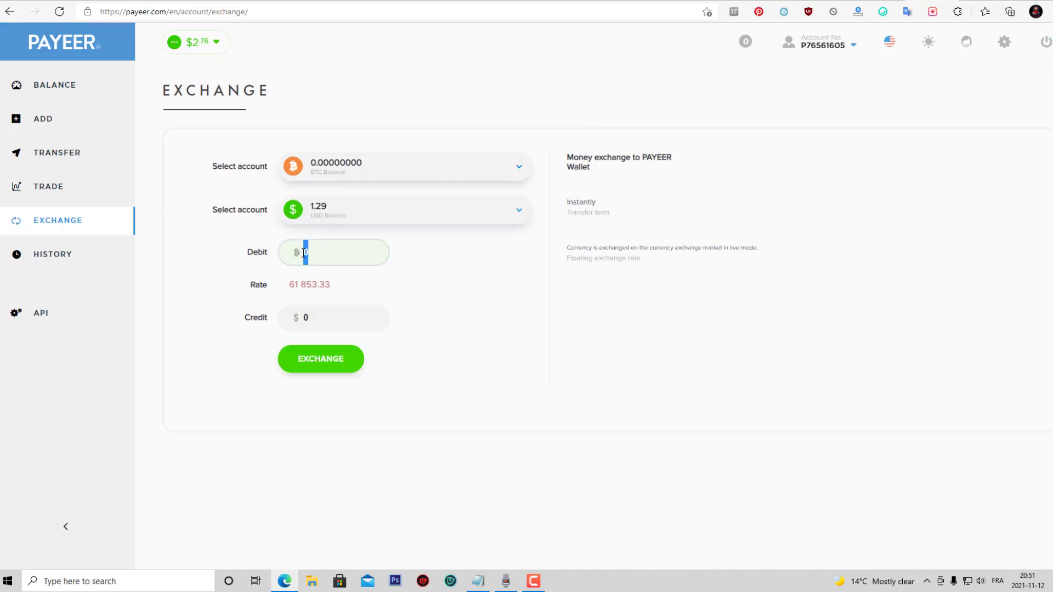
{"action": "type", "text": "0.0"}
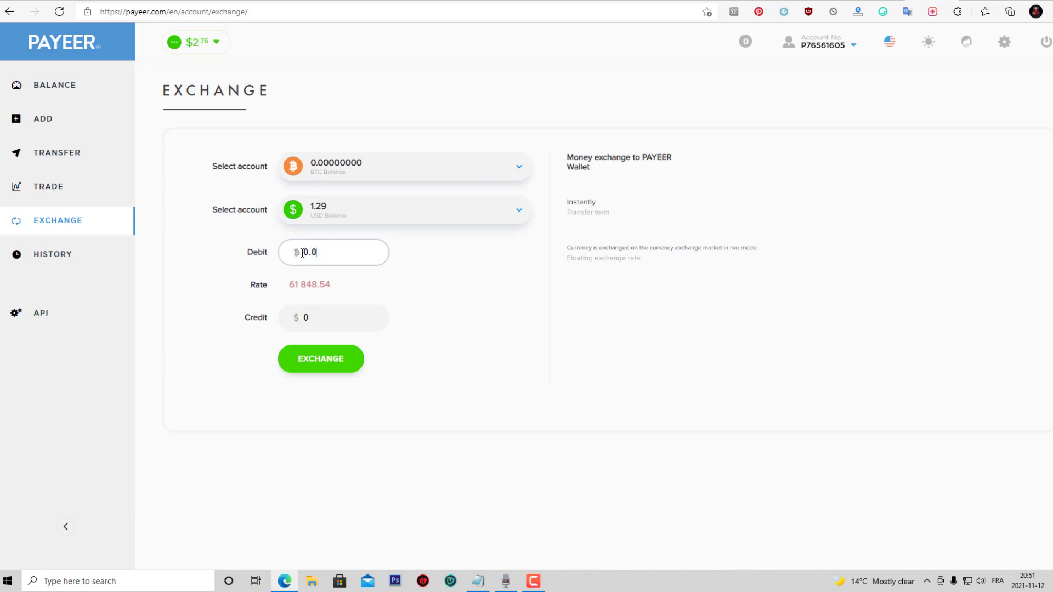
{"action": "type", "text": "001"}
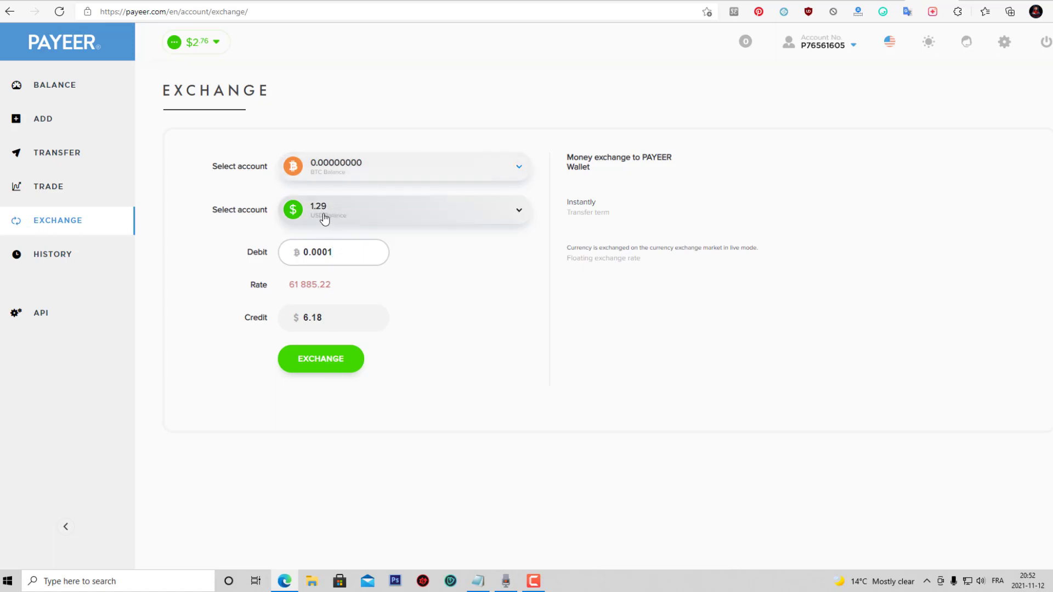
Set the debit account to RUB, then EUR, and open the transaction history.
{"action": "left_click", "coordinate": [384, 168]}
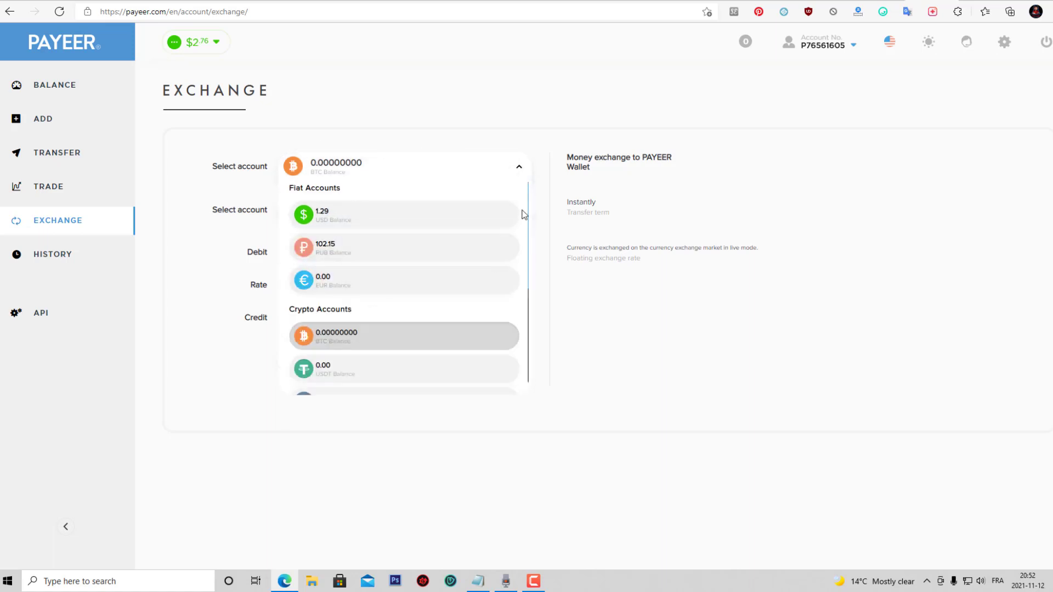
{"action": "left_click", "coordinate": [337, 251]}
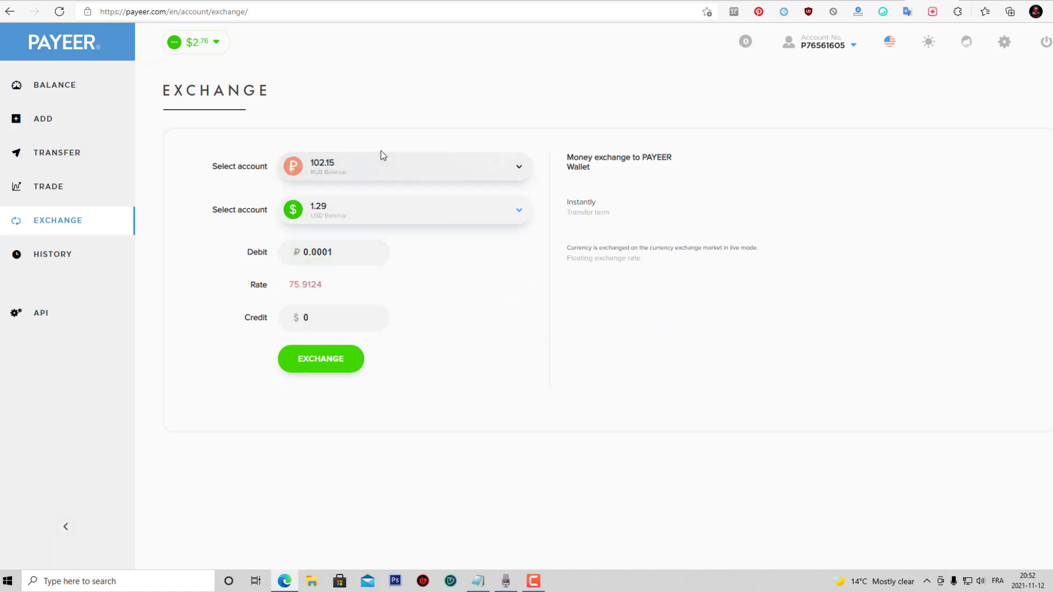
{"action": "left_click", "coordinate": [380, 166]}
{"action": "left_click", "coordinate": [334, 281]}
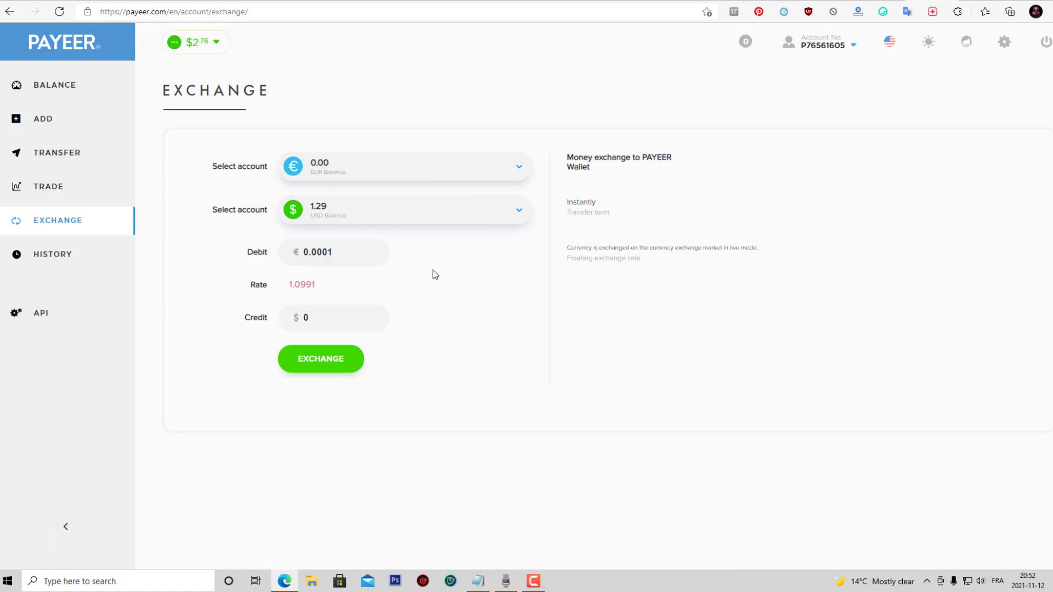
{"action": "left_click", "coordinate": [47, 254]}
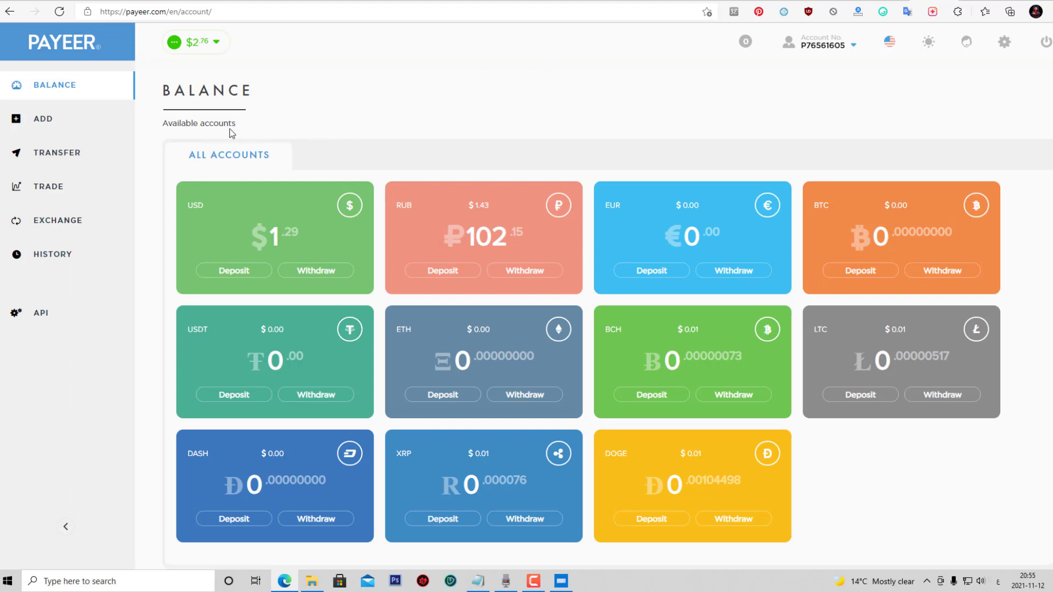
{"action": "left_click", "coordinate": [40, 200]}
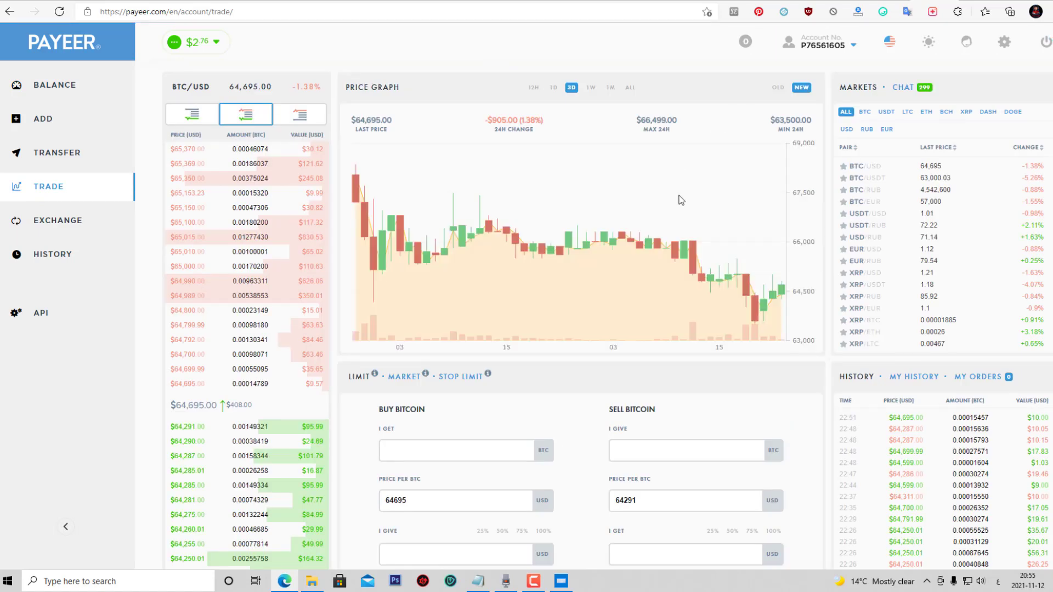
{"action": "key", "text": "alt+Left"}
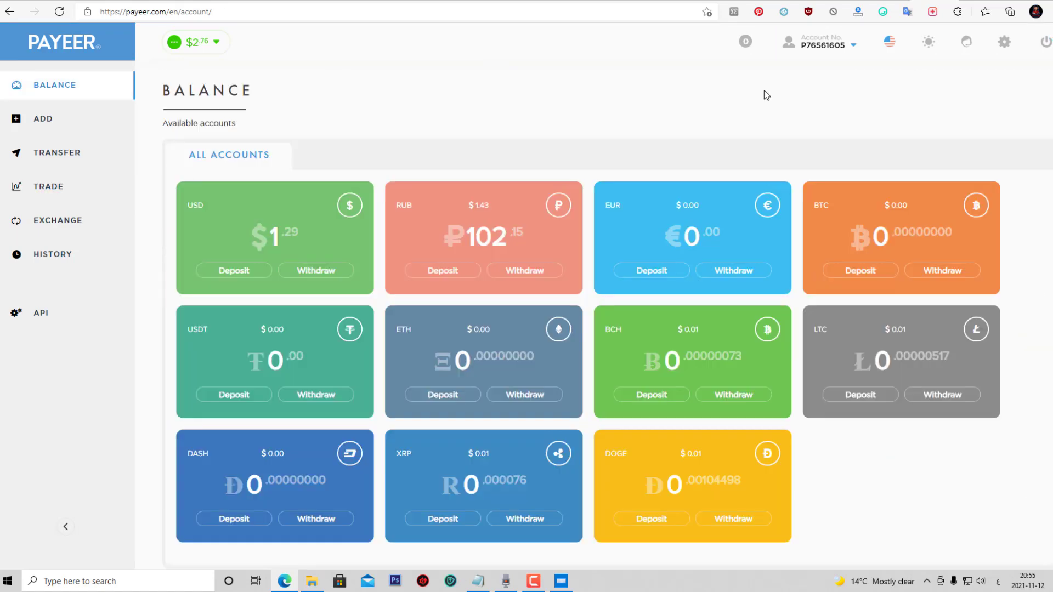